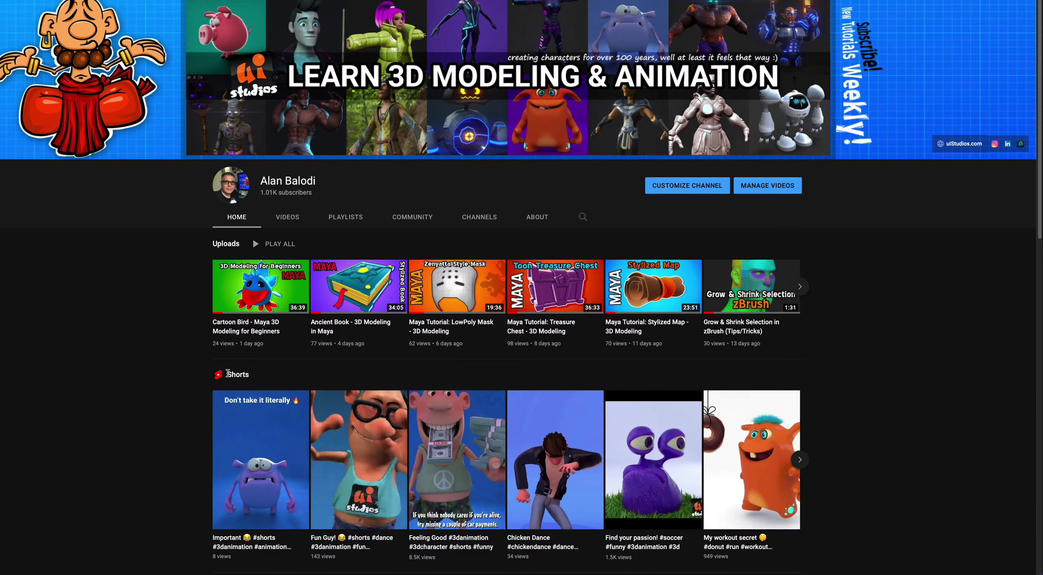
drag(228, 373, 247, 373)
click(165, 390)
scroll(163, 388, down, 1)
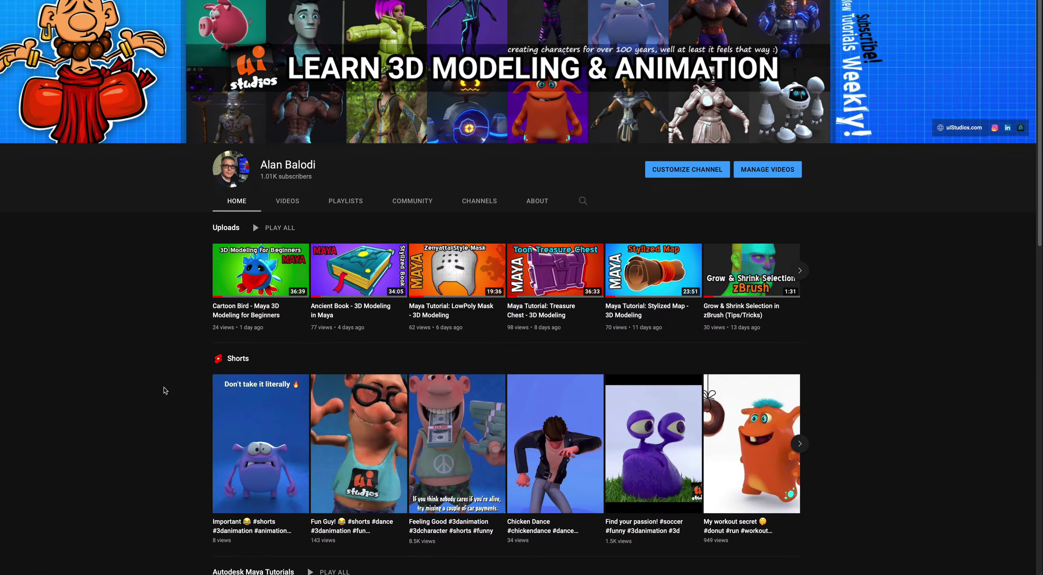
scroll(164, 368, down, 2)
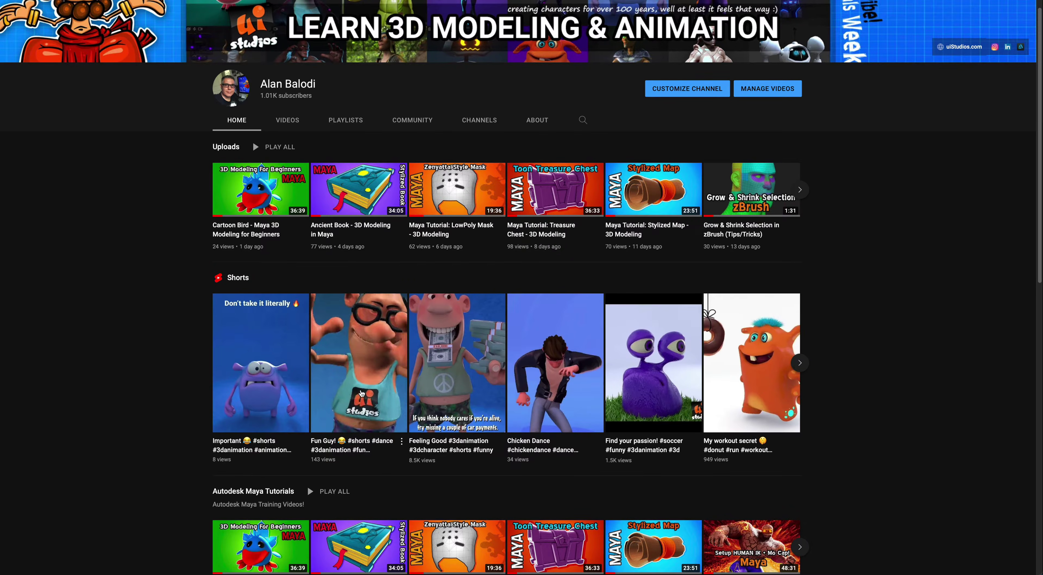
scroll(899, 356, up, 3)
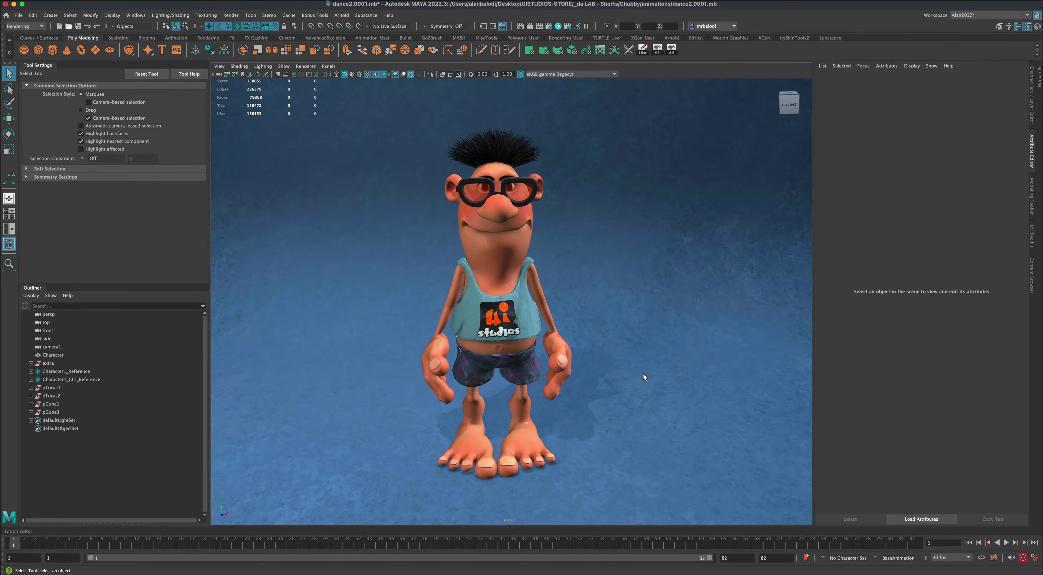
Show the character's joints in the viewport and open the Human IK character controls.
scroll(646, 375, up, 3)
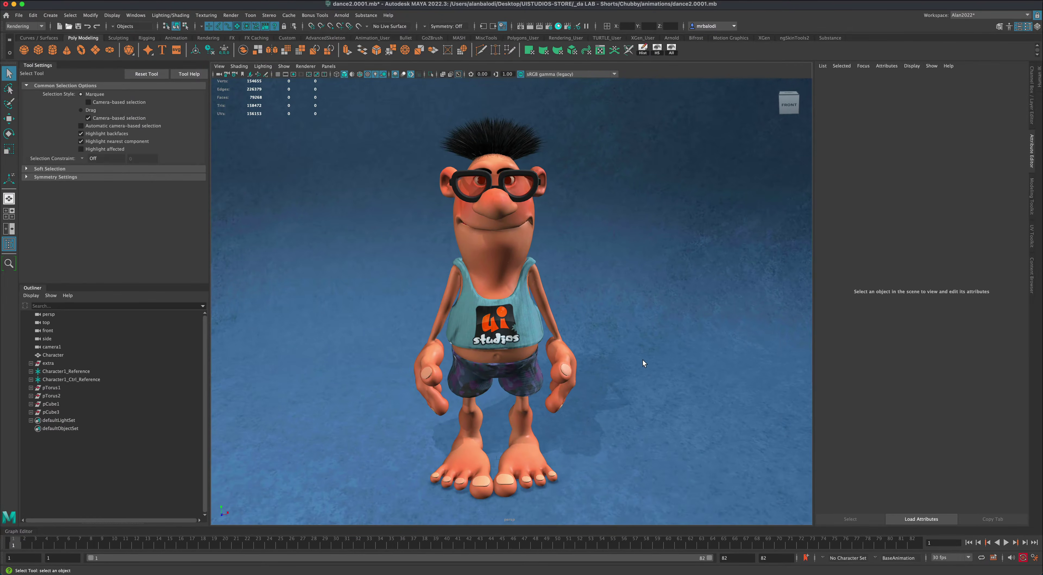
click(283, 66)
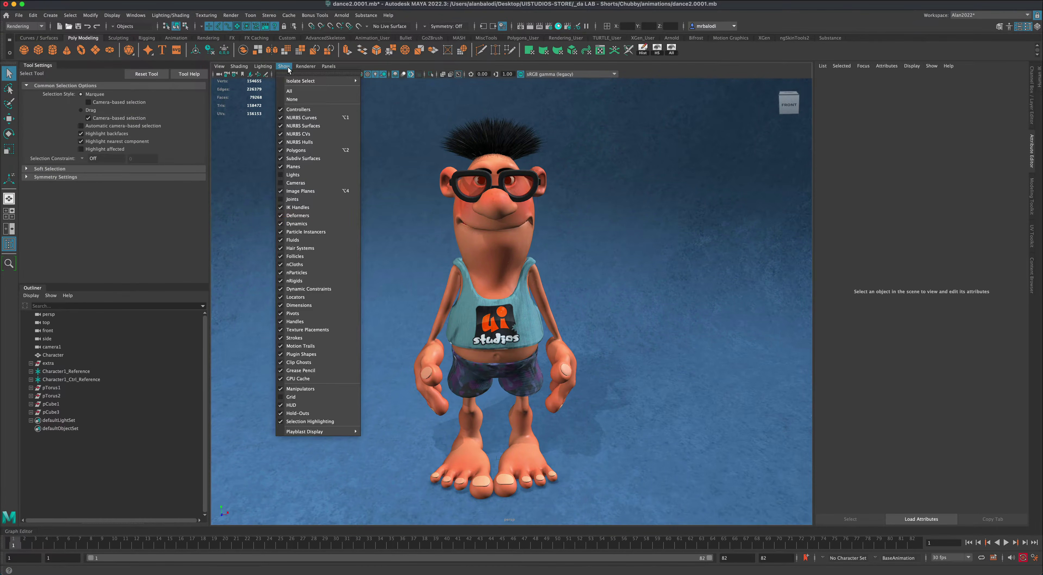
click(301, 199)
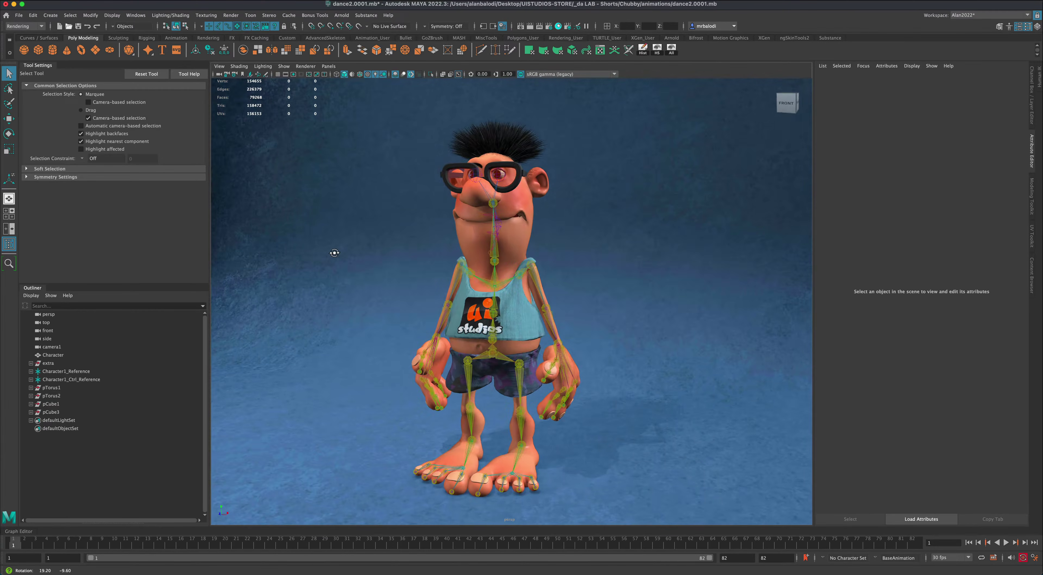
click(1039, 81)
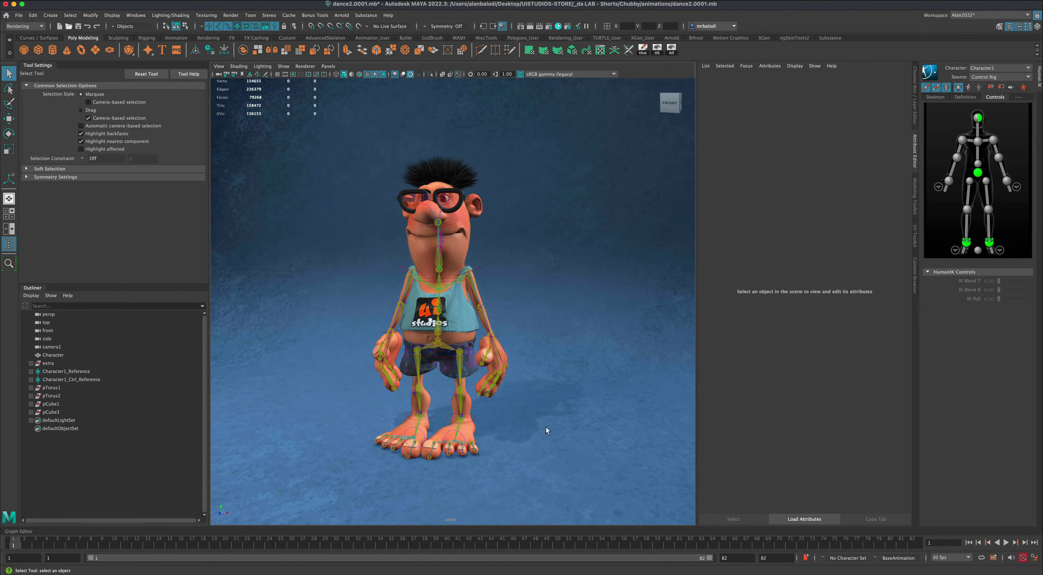
Test the rig by moving the hips effector of the control rig, and undo the move.
click(442, 358)
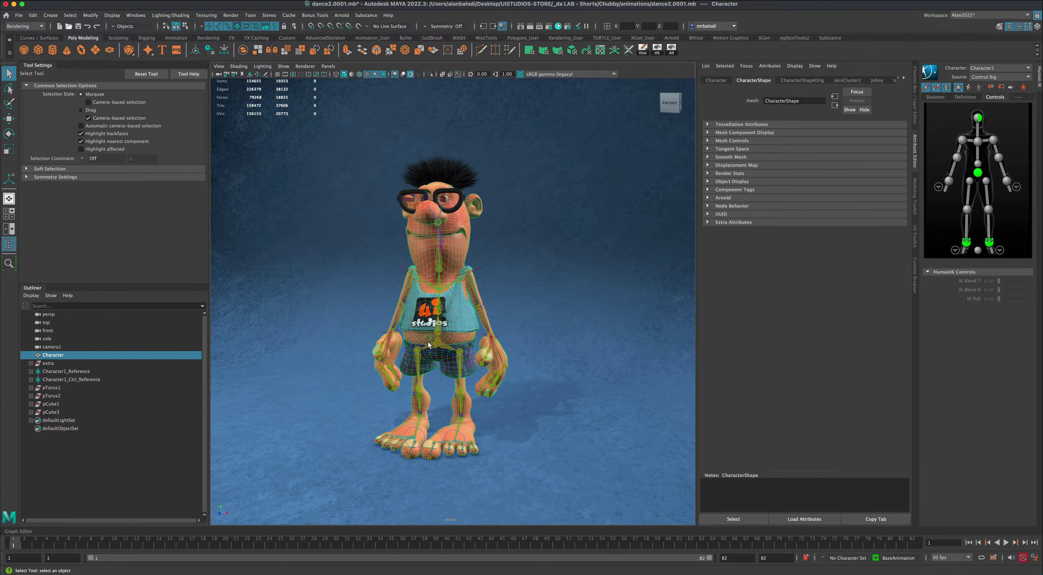
click(435, 355)
key(w)
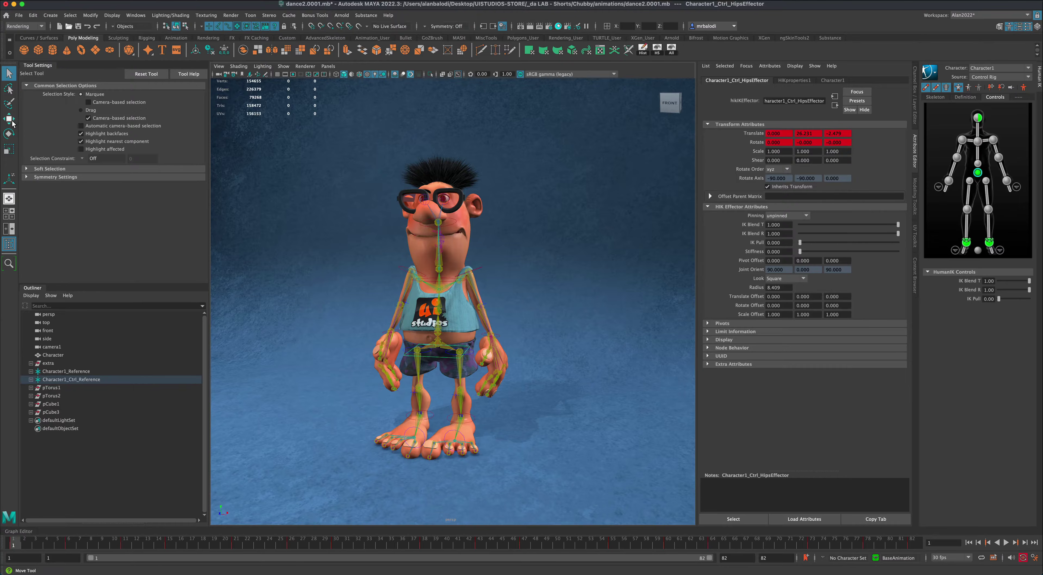
drag(437, 313, 434, 333)
key(ctrl+z)
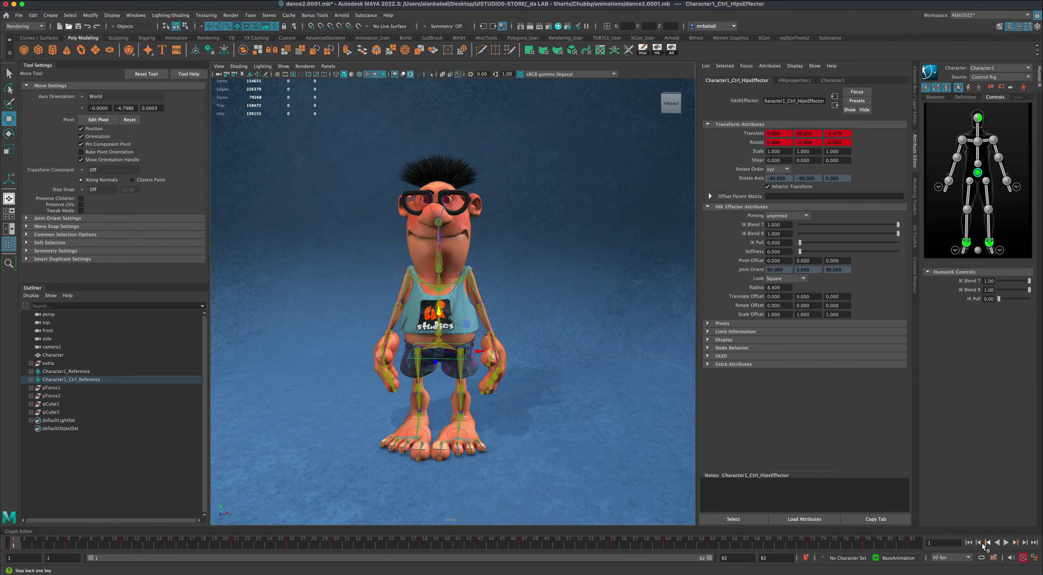
Play the character's dance animation, stop it and return to the first frame.
click(1006, 543)
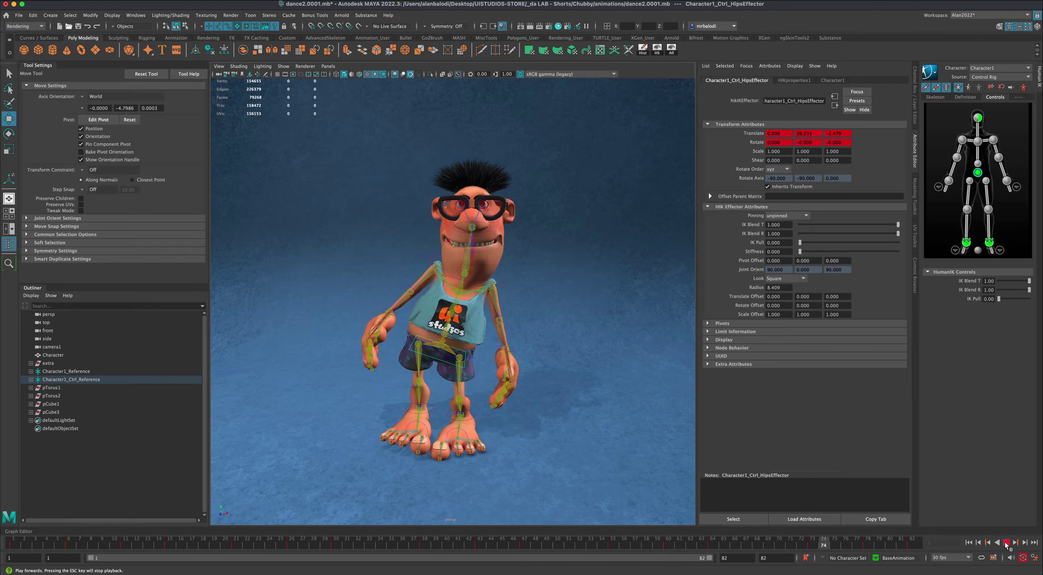
click(1006, 543)
click(969, 544)
Select the character's glasses, assign them to a new display layer and hide that layer.
scroll(574, 409, up, 2)
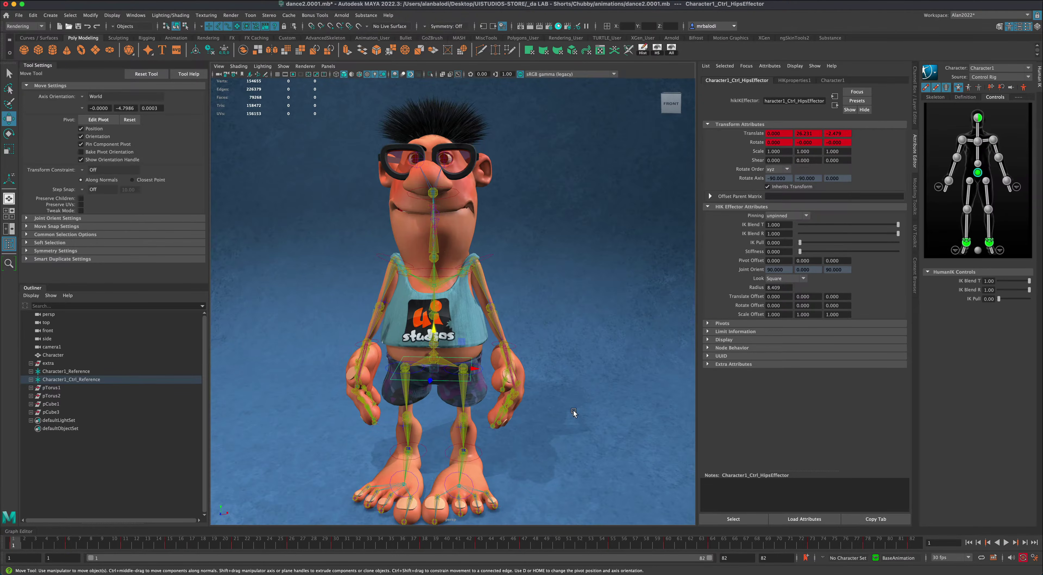
mouse_move(570, 386)
alt+mouse_down()
mouse_move(560, 376)
mouse_move(575, 376)
alt+mouse_up()
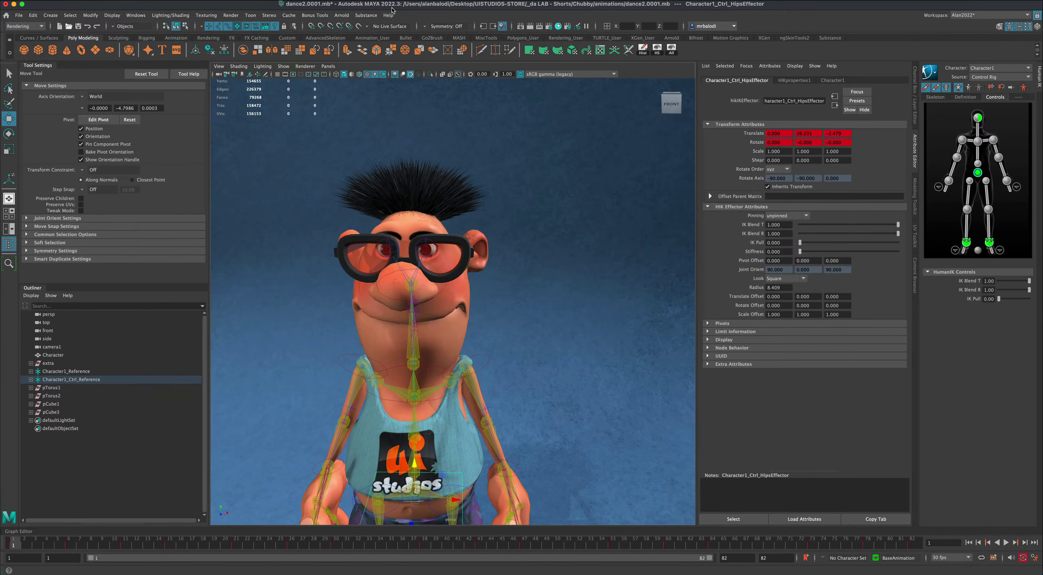
alt+middle_drag(551, 351, 566, 351)
alt+right_drag(566, 350, 573, 338)
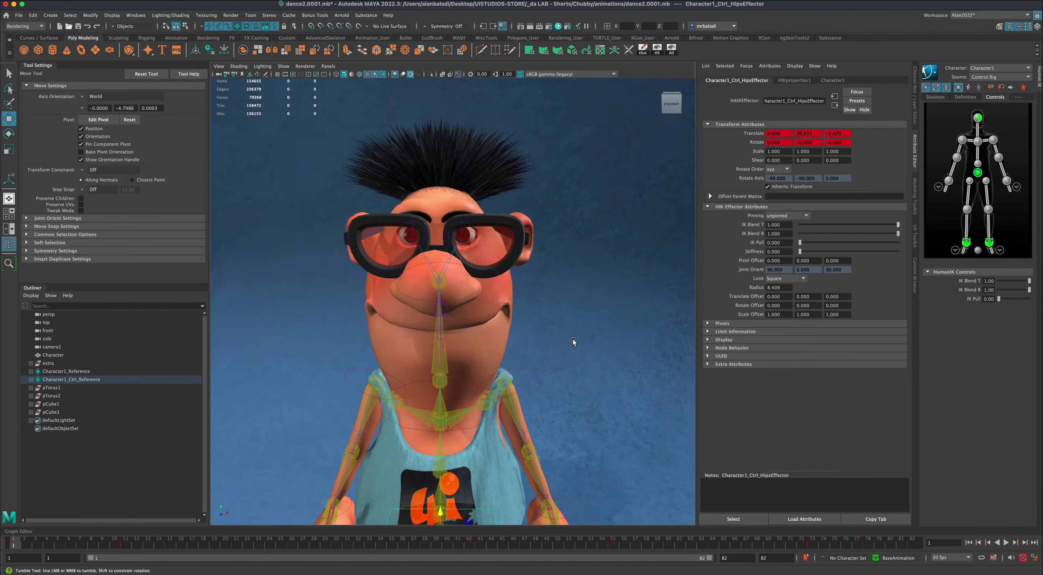
mouse_move(573, 339)
alt+mouse_down()
mouse_move(582, 339)
mouse_move(562, 339)
mouse_move(583, 337)
alt+mouse_up()
scroll(581, 343, up, 3)
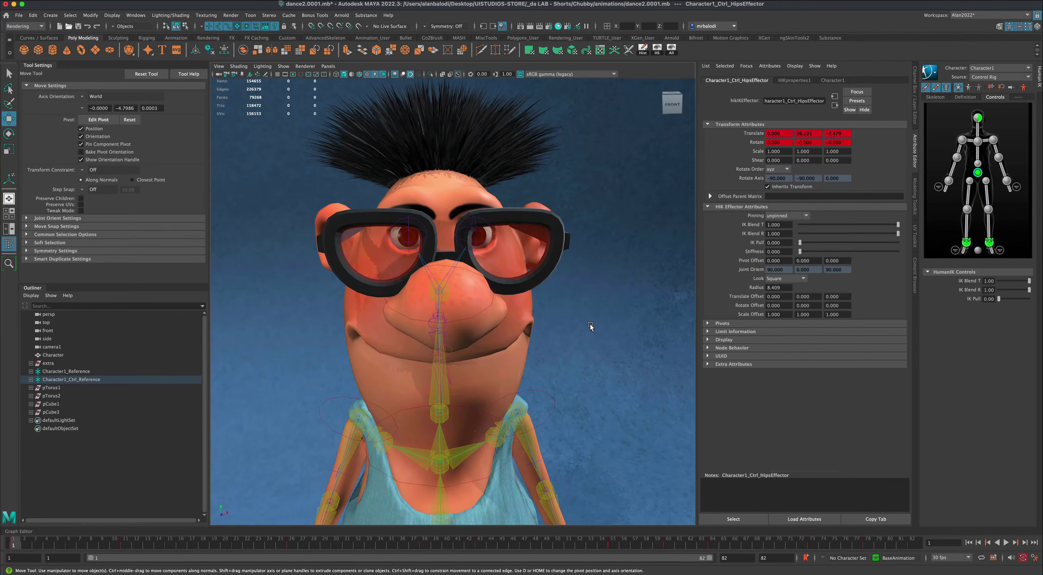
alt+drag(581, 217, 603, 276)
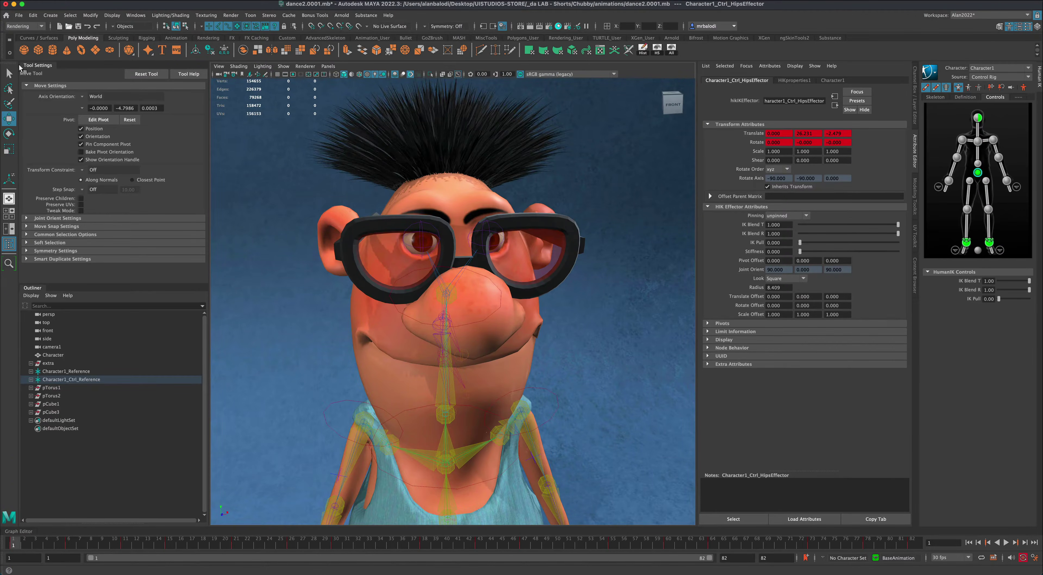
click(8, 73)
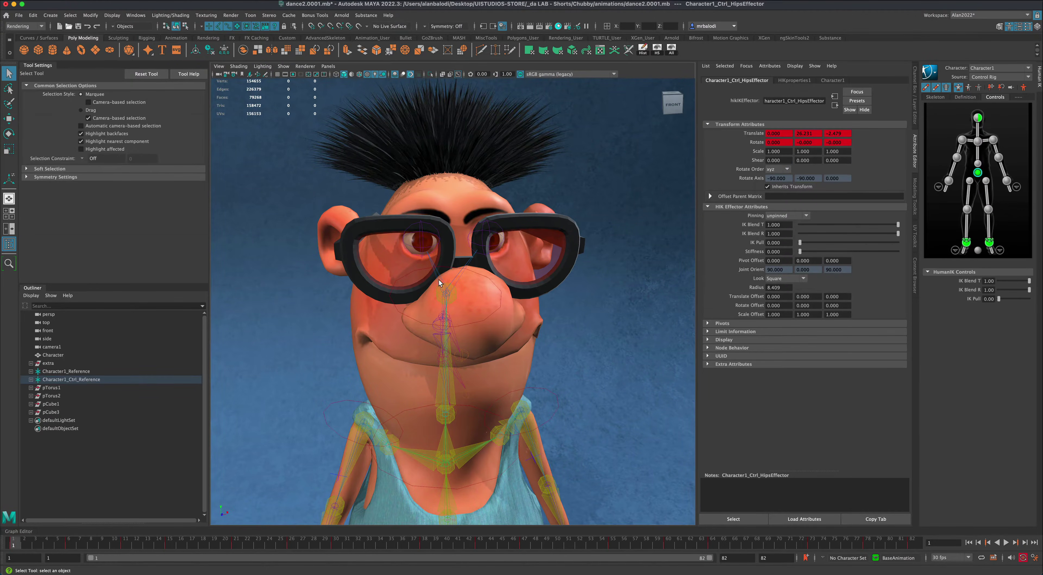
click(350, 232)
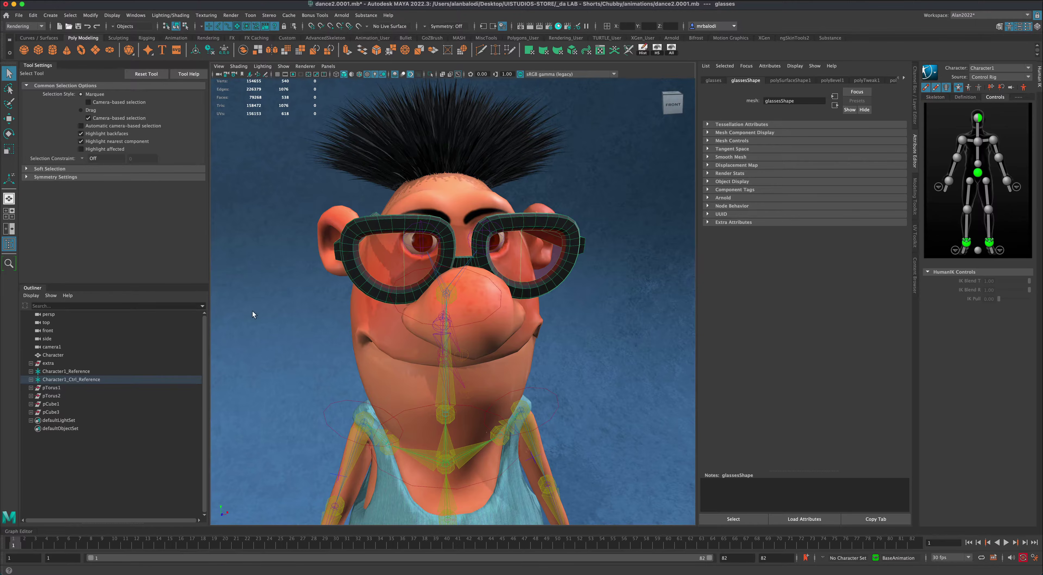
click(537, 261)
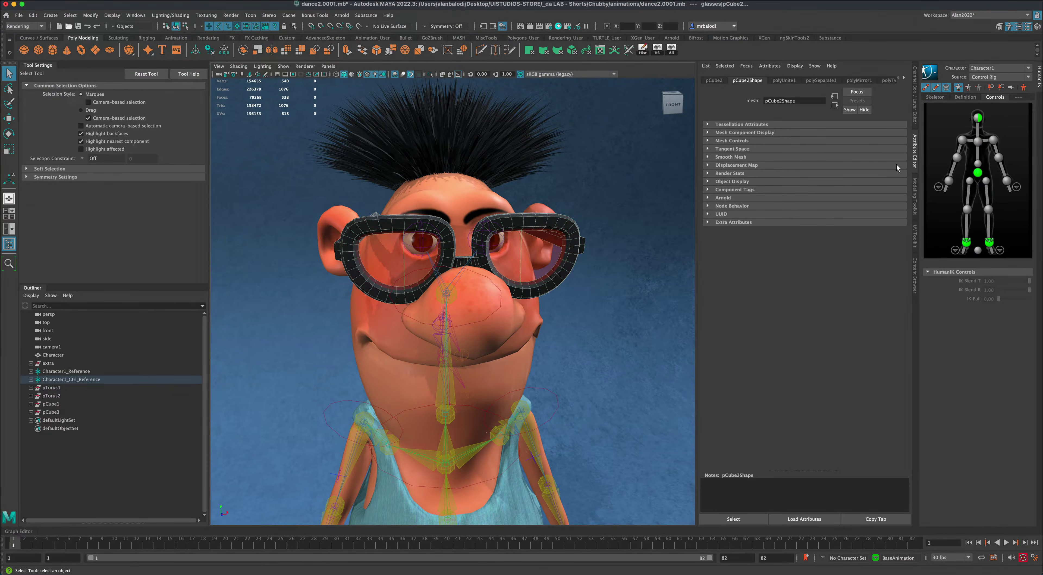
click(915, 118)
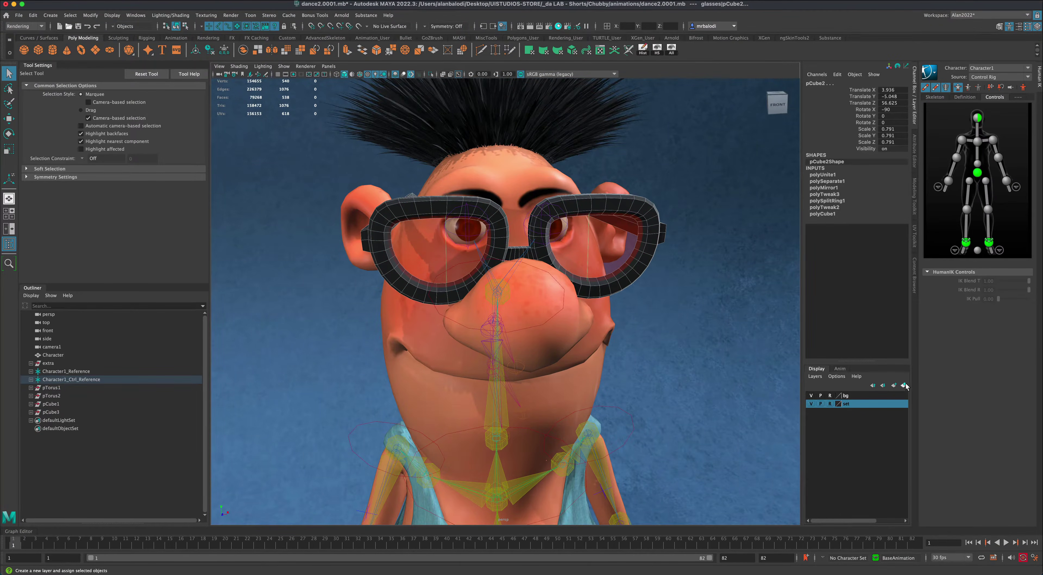
click(811, 395)
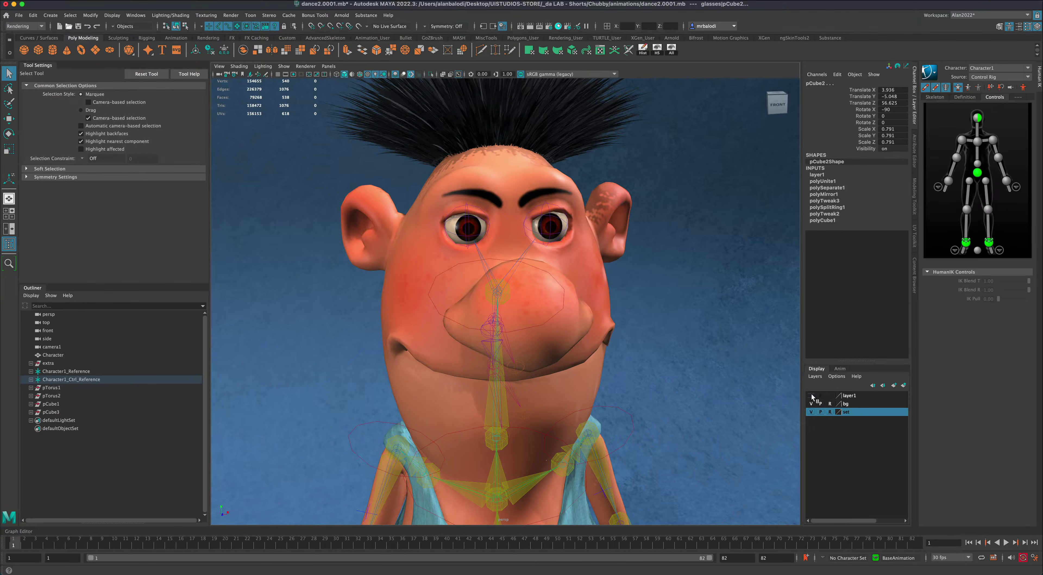
Hide the joints and the Human IK control rig so only the character's face shows in the viewport.
key(f)
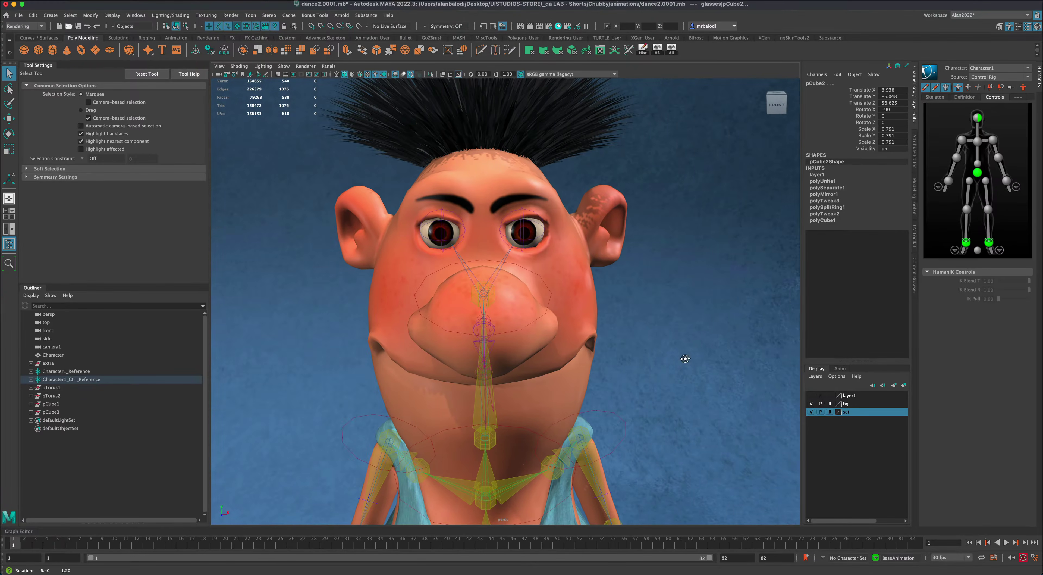
click(280, 67)
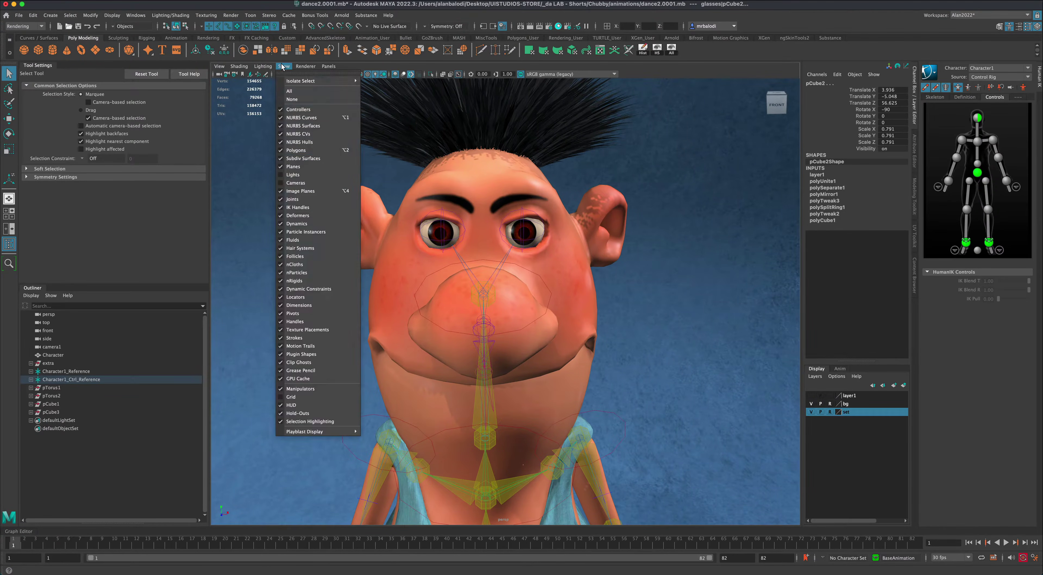
click(301, 200)
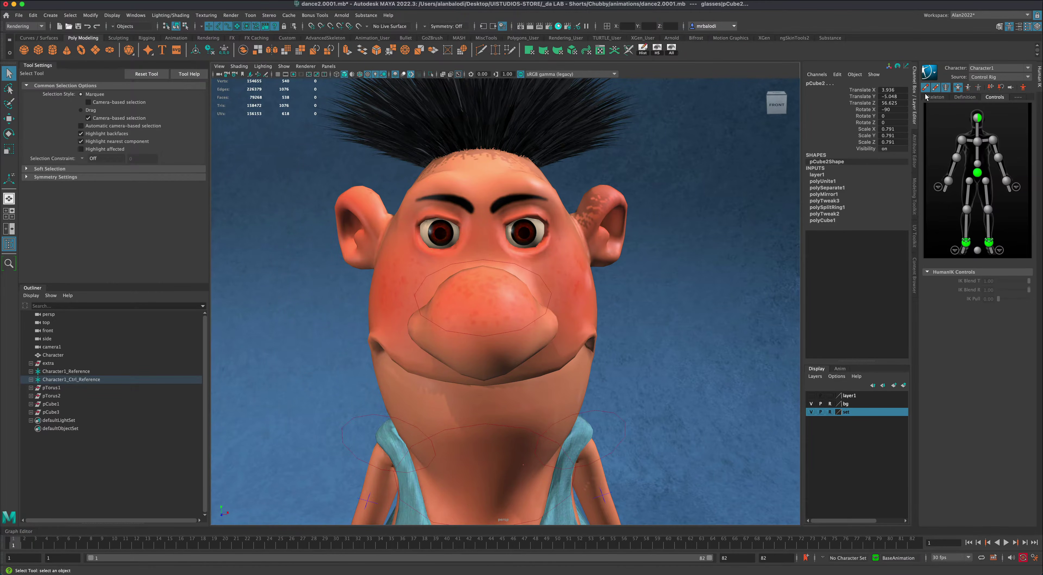
scroll(647, 363, up, 4)
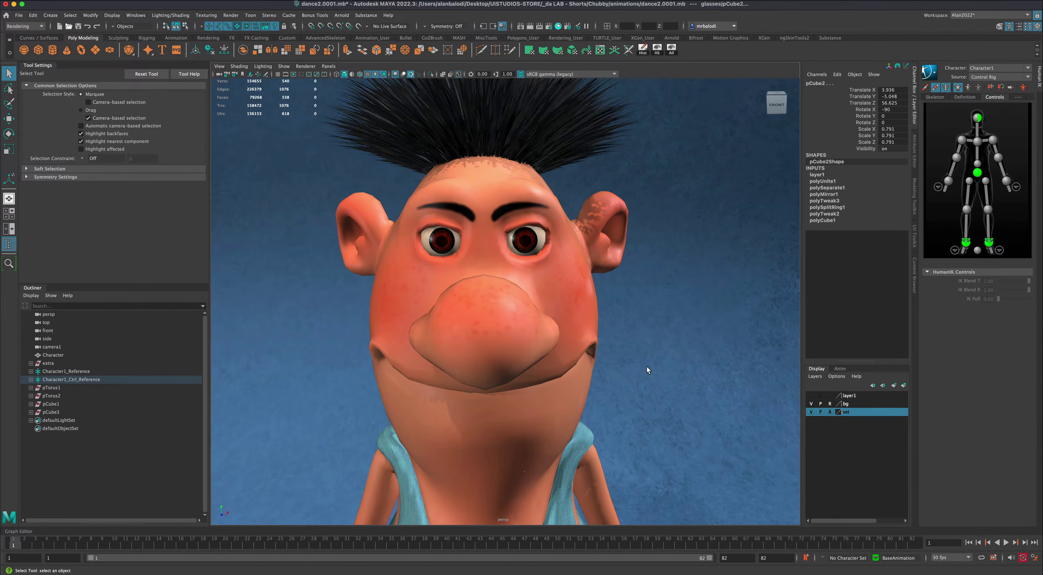
Select the Character mesh and, with the Animation toolset active, open the Shape Editor and place it beside the face.
click(567, 269)
alt+drag(663, 301, 685, 340)
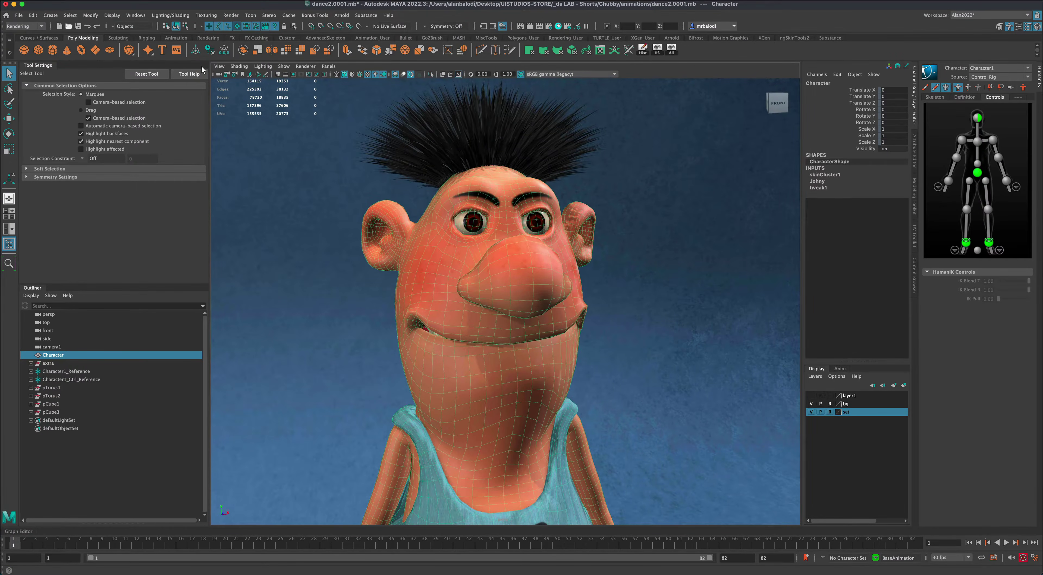
click(38, 27)
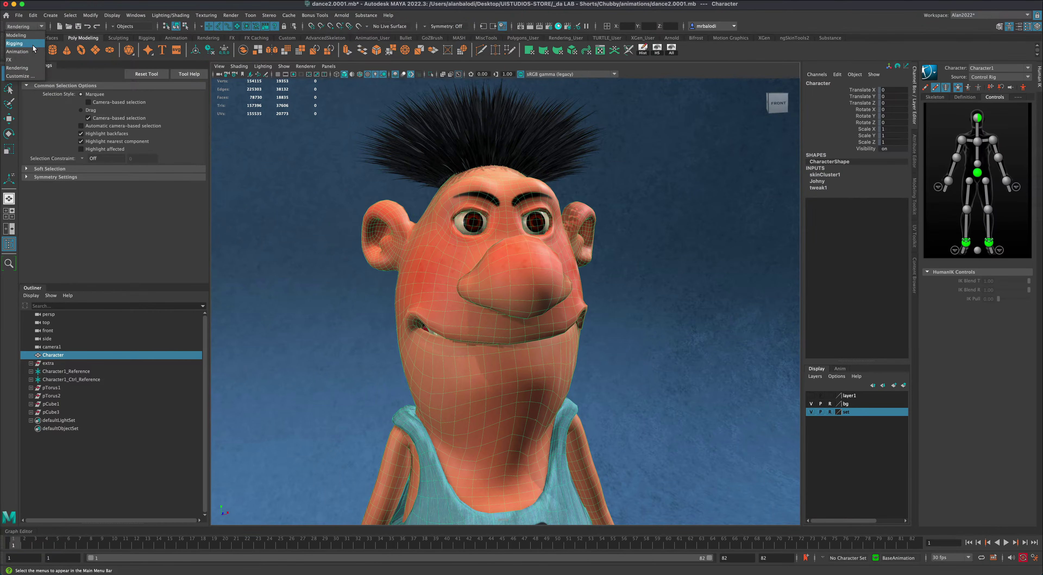
click(33, 52)
click(142, 17)
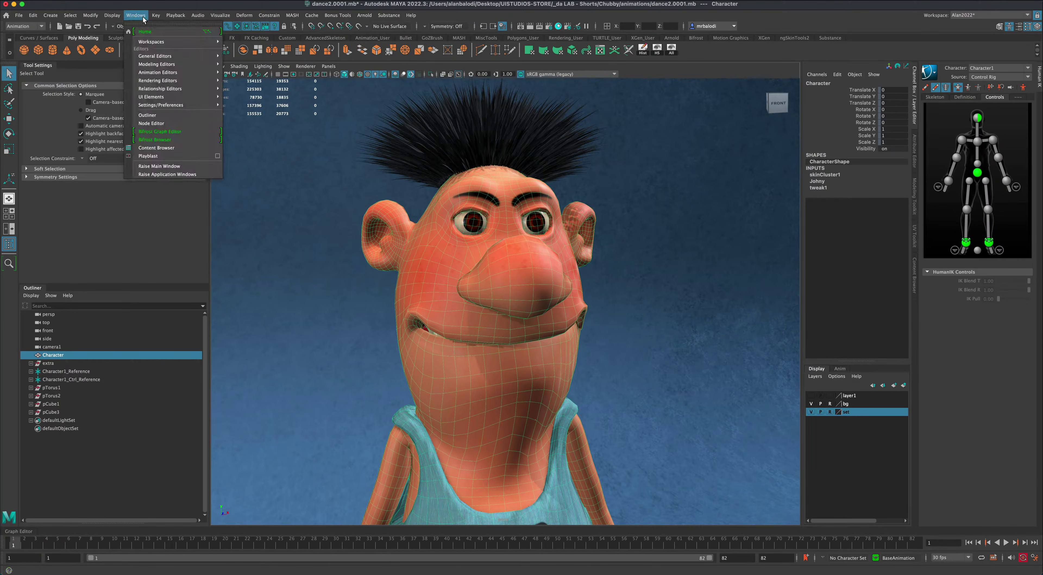
mouse_move(167, 76)
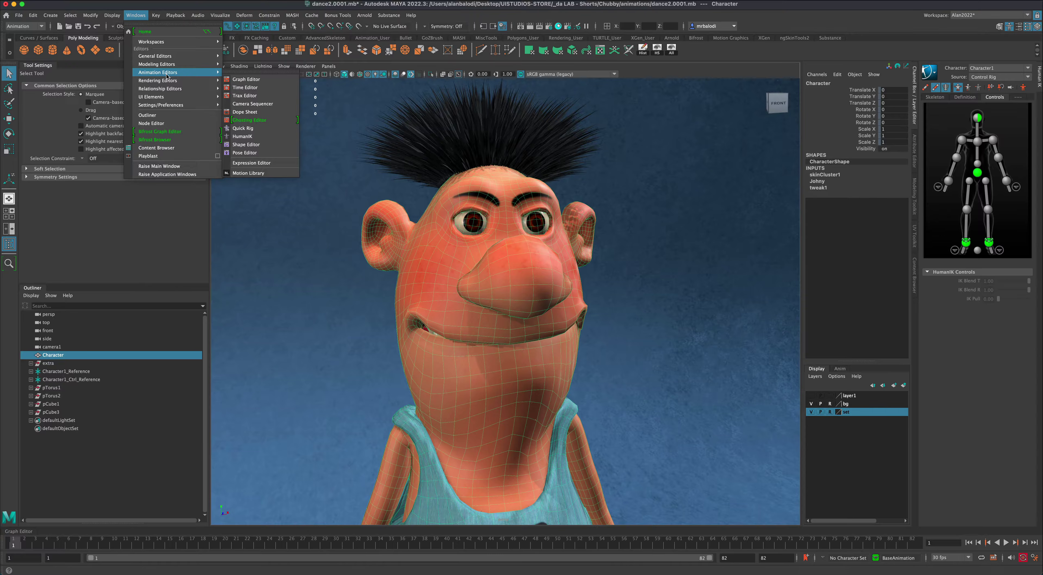
click(282, 145)
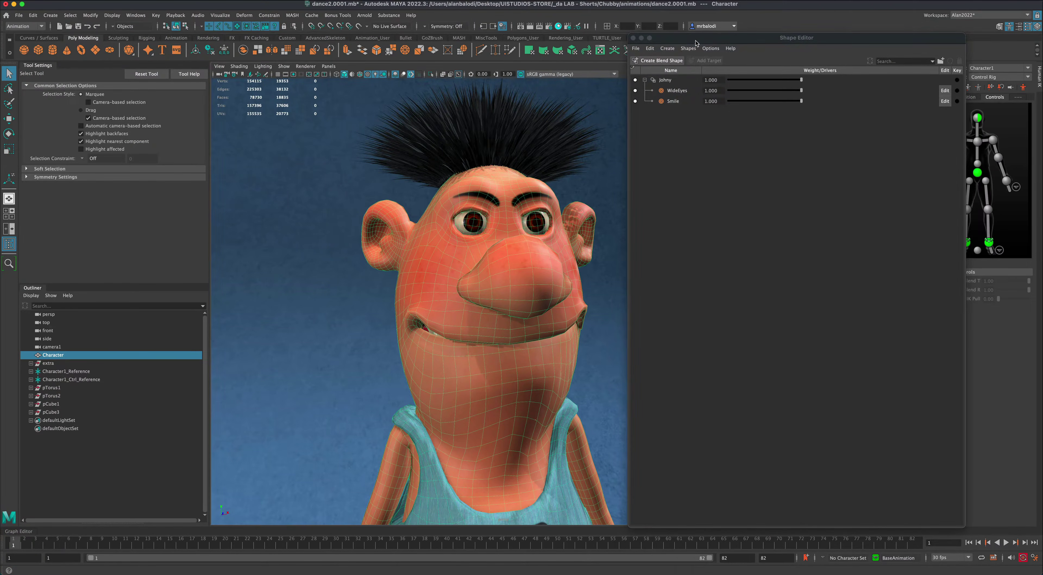
drag(696, 42, 730, 207)
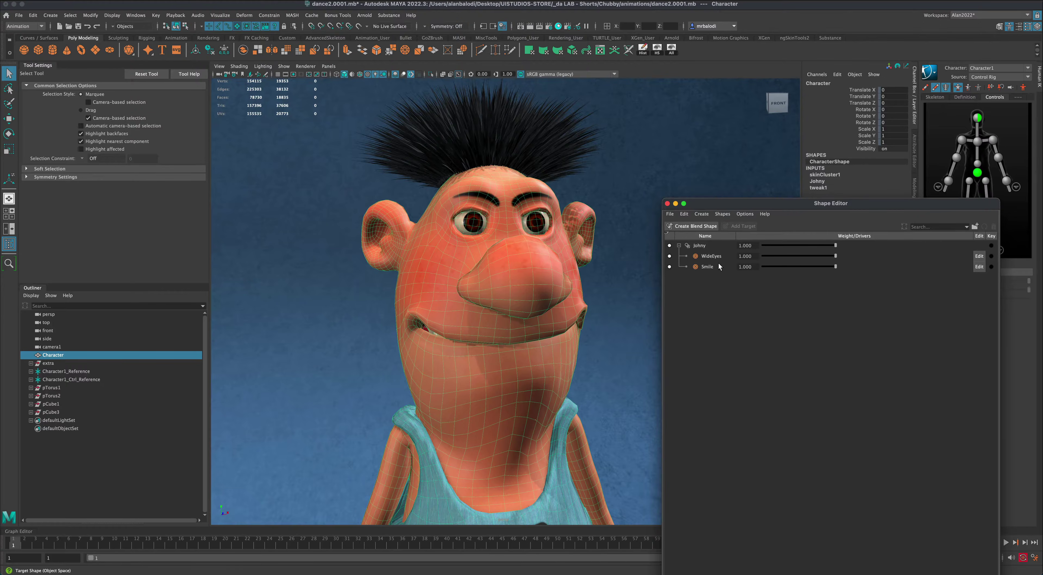
Set the weight of the WideEyes blend shape target to 0 in the Shape Editor.
mouse_move(837, 267)
mouse_down()
mouse_move(750, 268)
mouse_move(869, 270)
mouse_move(717, 267)
mouse_move(883, 273)
mouse_move(761, 258)
mouse_move(862, 257)
mouse_move(729, 260)
mouse_move(869, 255)
mouse_move(735, 255)
mouse_move(851, 255)
mouse_up()
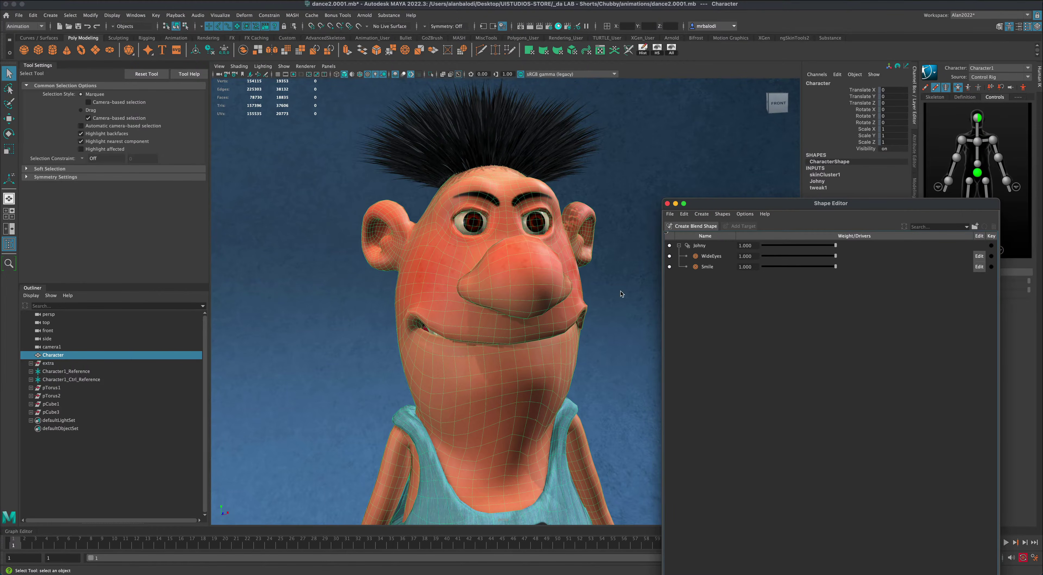
alt+drag(613, 291, 616, 295)
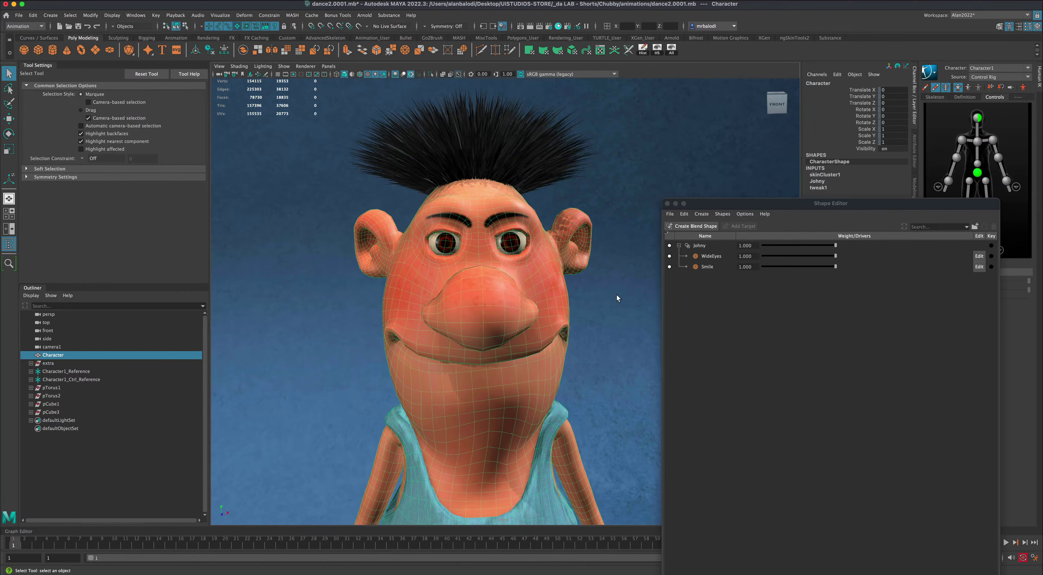
alt+right_drag(617, 298, 626, 311)
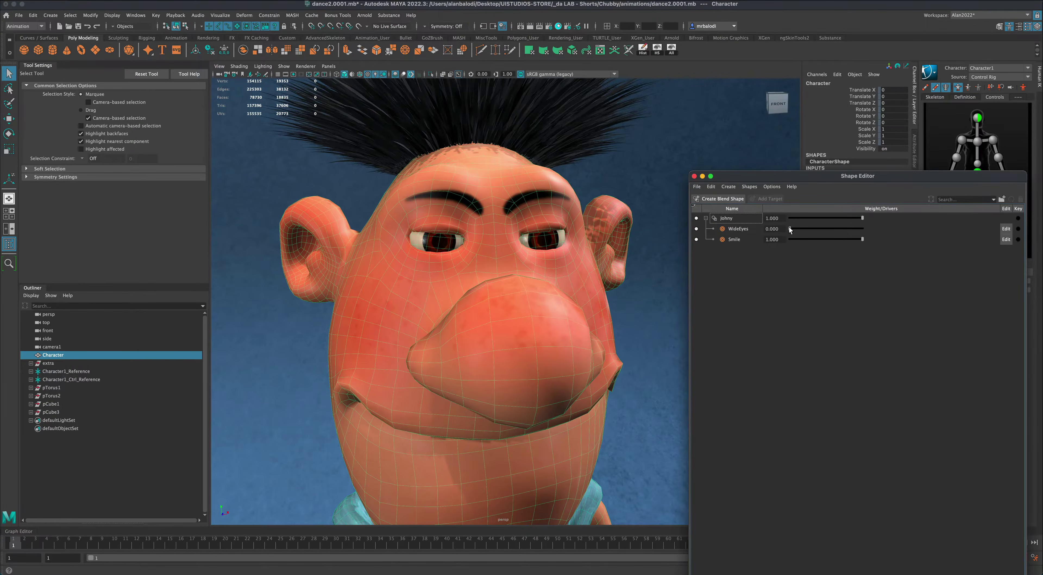
mouse_move(789, 225)
mouse_down()
mouse_move(909, 240)
mouse_move(788, 238)
mouse_up()
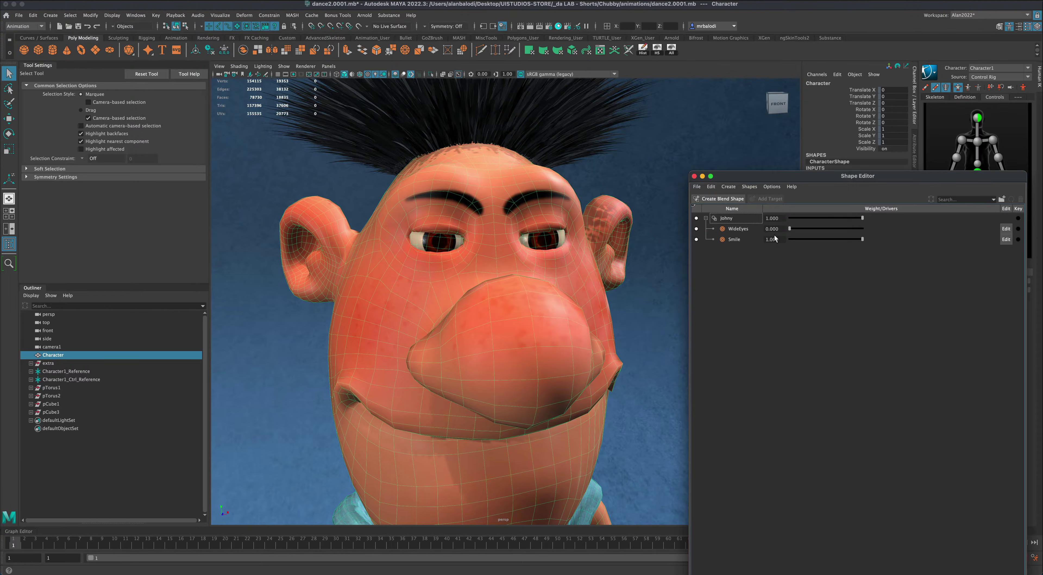
Create an additional blend shape deformer on the Character mesh and delete it again.
click(743, 230)
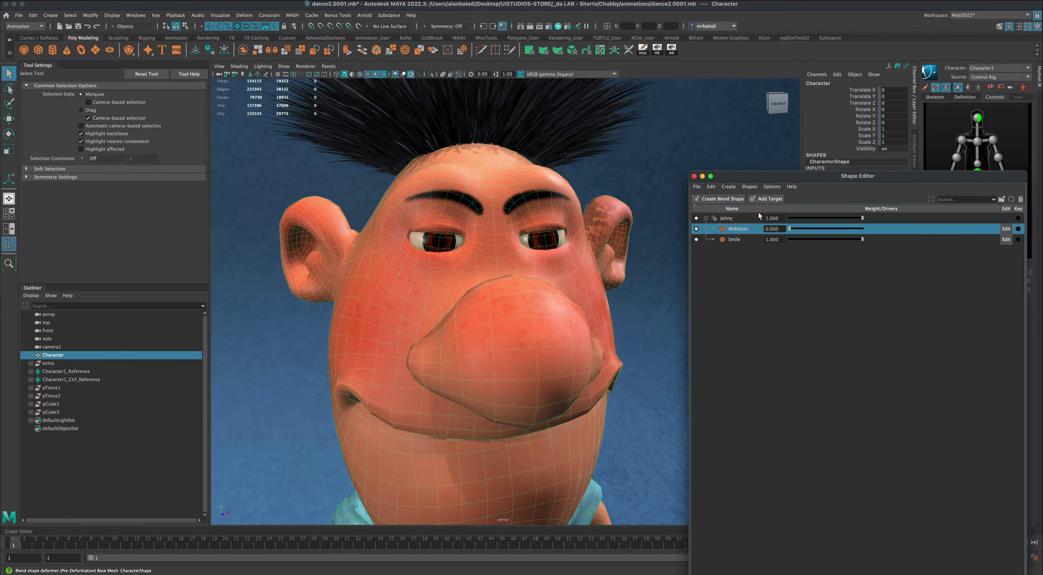
click(727, 219)
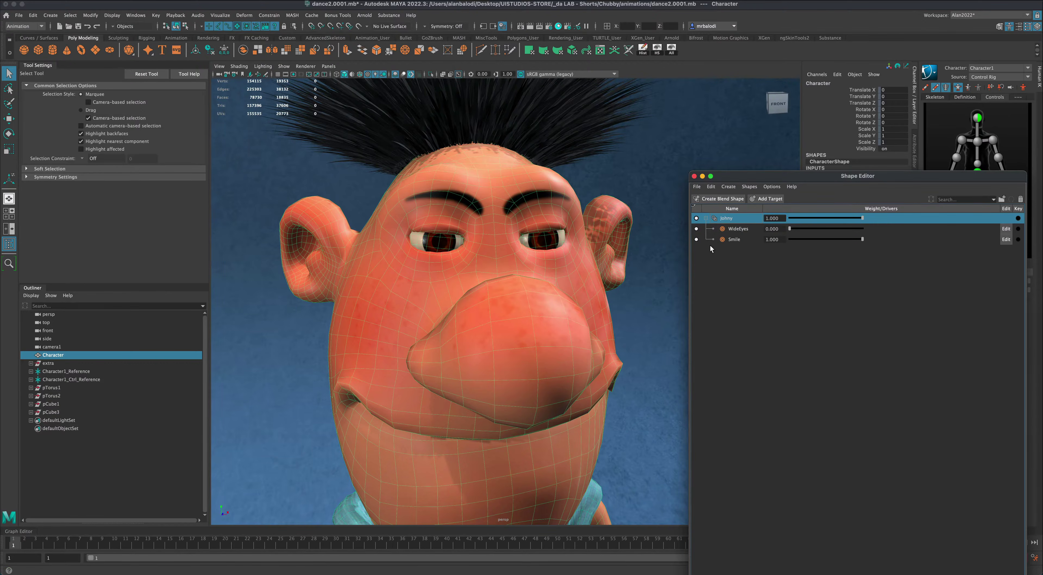
click(714, 262)
click(572, 276)
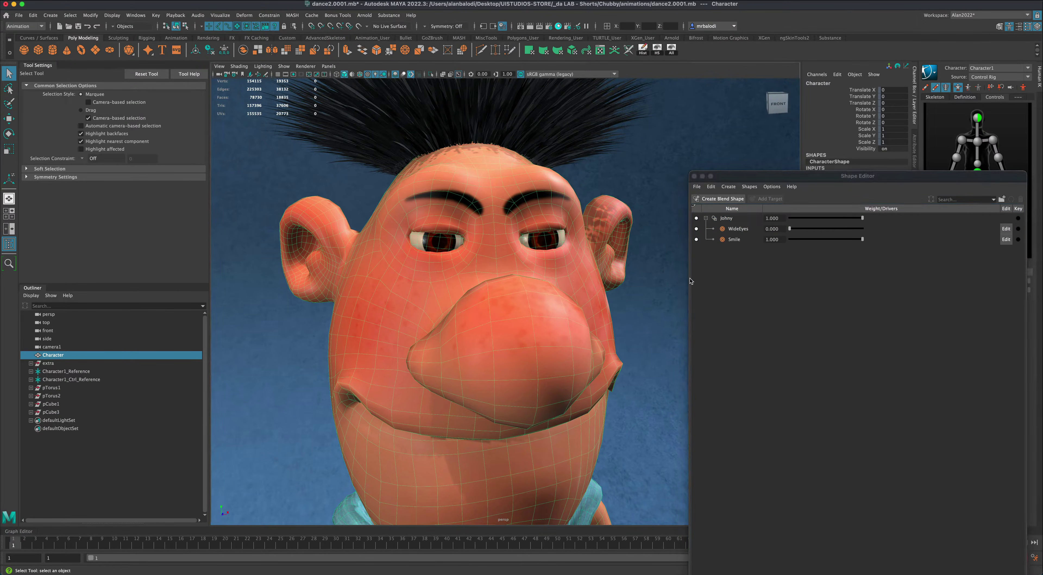
click(723, 199)
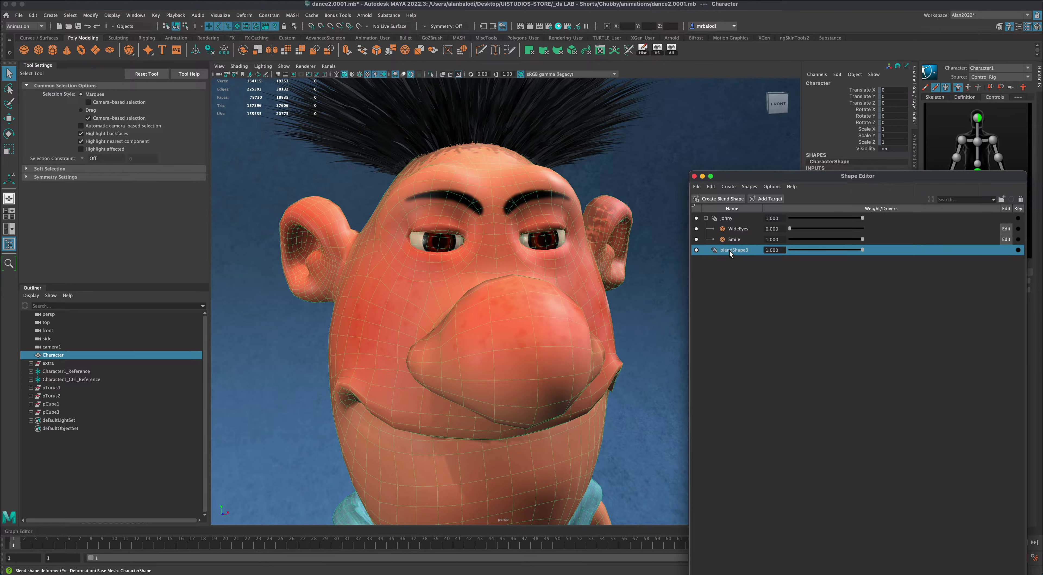
key(Delete)
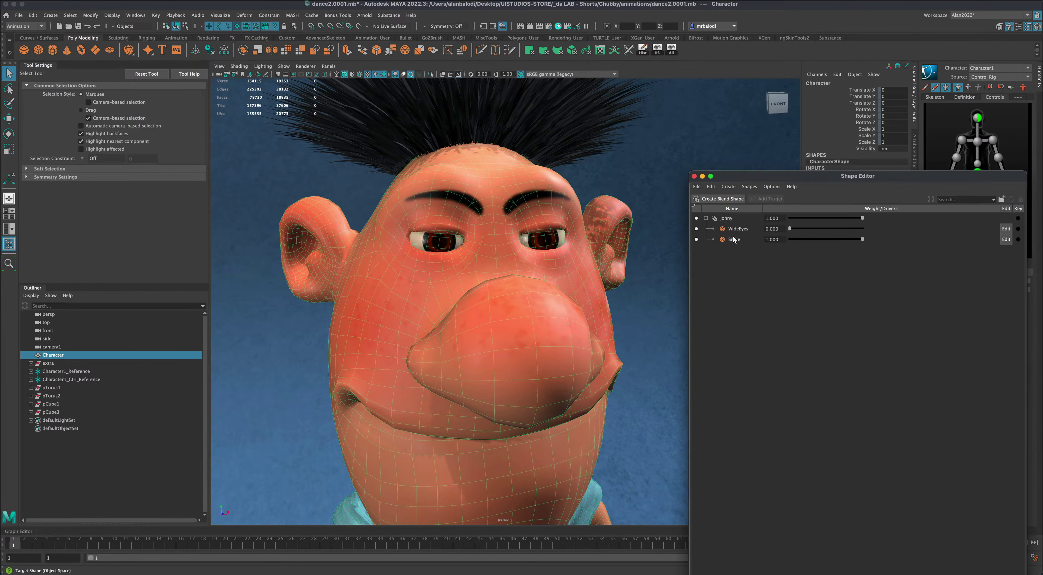
Add a new target to the Johny blend shape and name it Blinking.
click(726, 219)
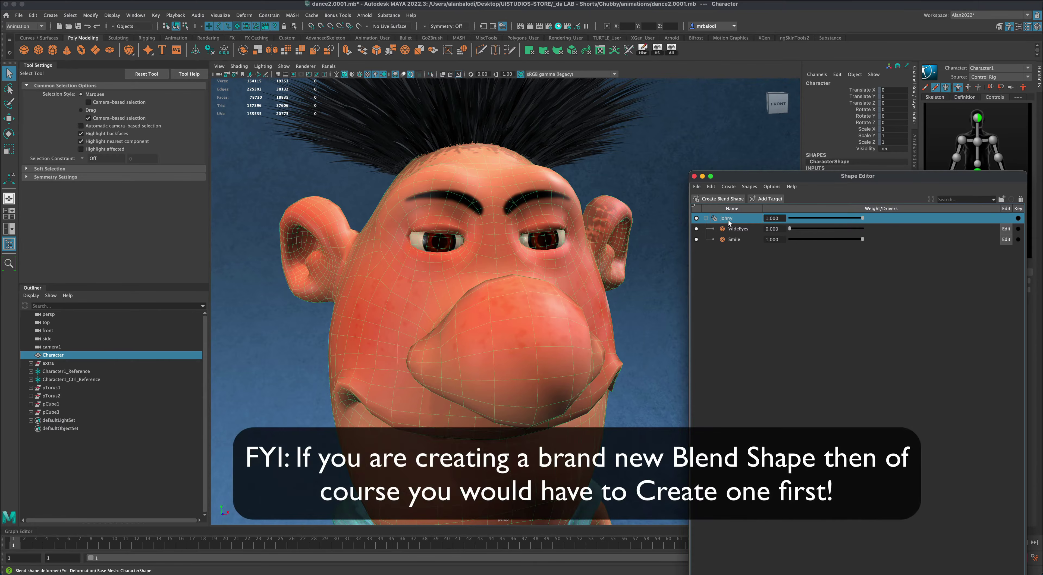
drag(739, 178, 716, 173)
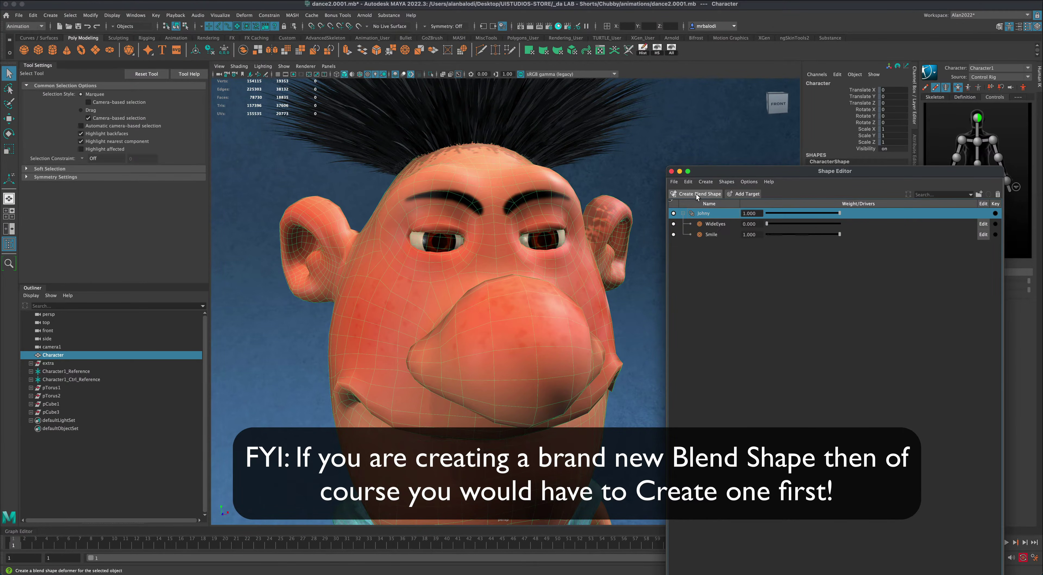
click(747, 194)
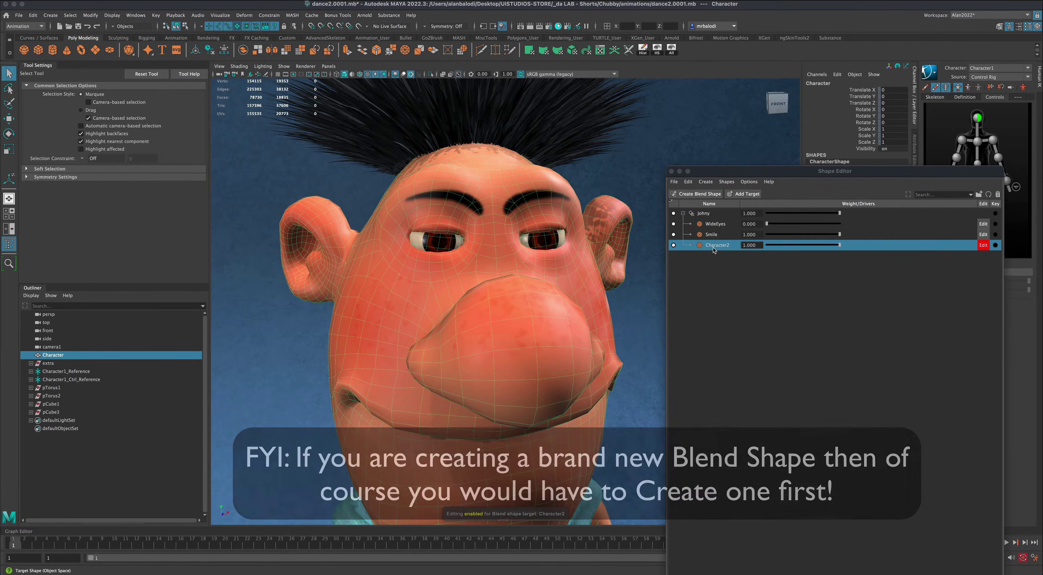
double_click(715, 245)
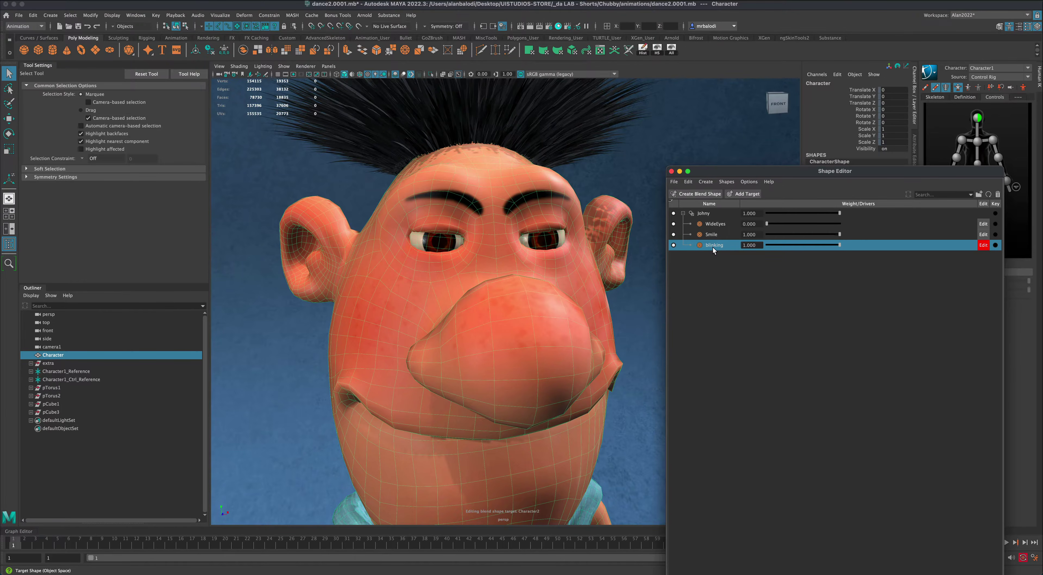
Switch the Character mesh to face selection, select the faces on the lower eyelid edge and set symmetry to Object X.
alt+middle_drag(610, 299, 598, 318)
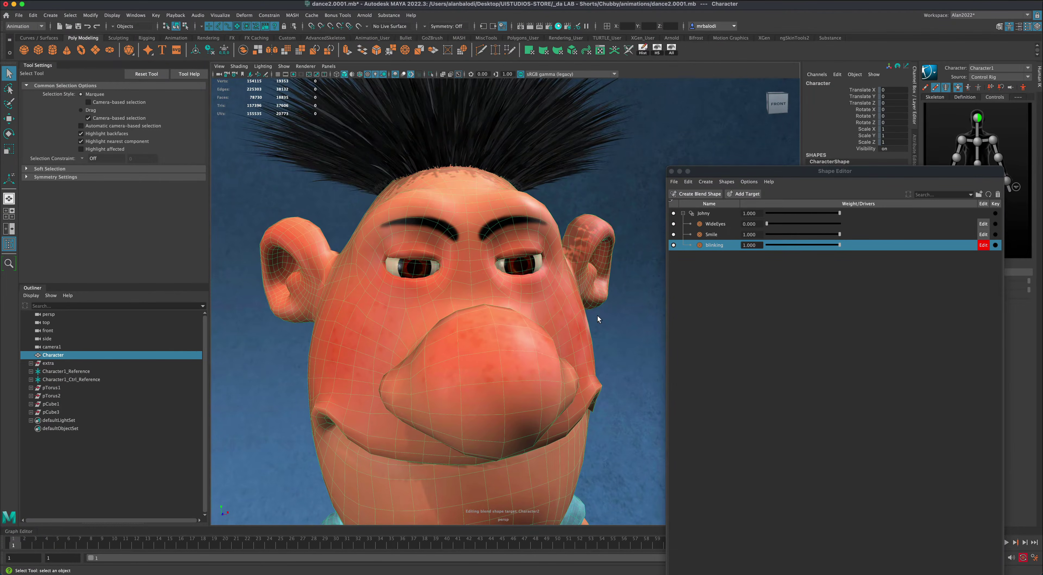
scroll(599, 318, up, 3)
alt+drag(597, 307, 601, 310)
scroll(604, 312, up, 3)
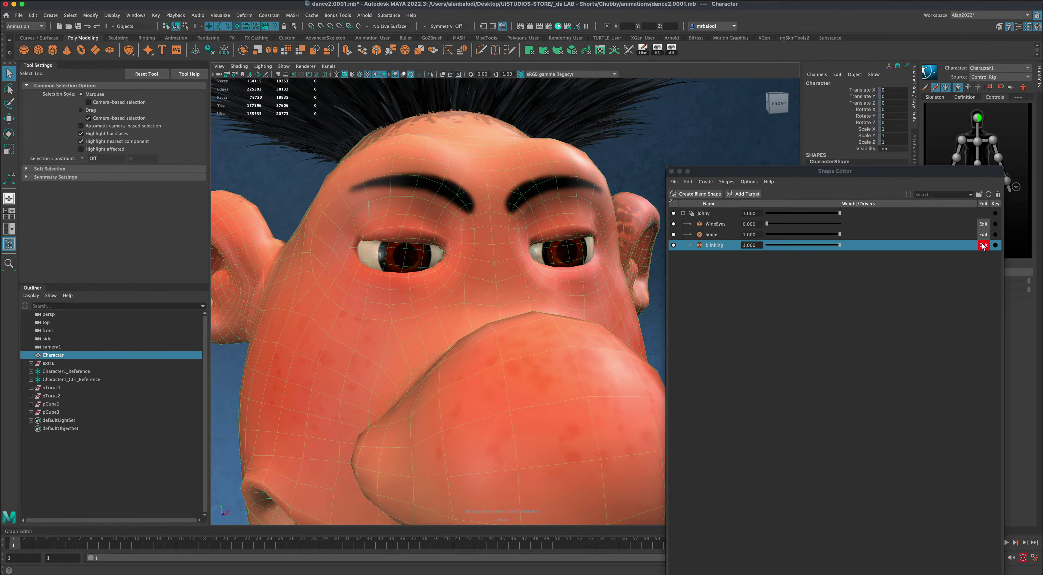
drag(924, 171, 923, 101)
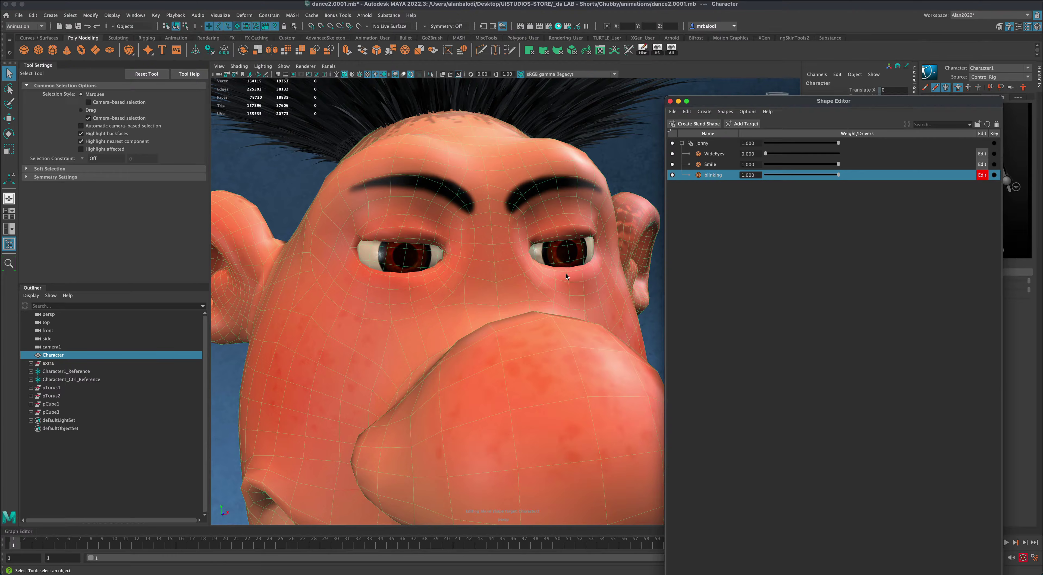
alt+drag(540, 294, 541, 294)
alt+middle_drag(541, 294, 529, 311)
scroll(529, 310, up, 3)
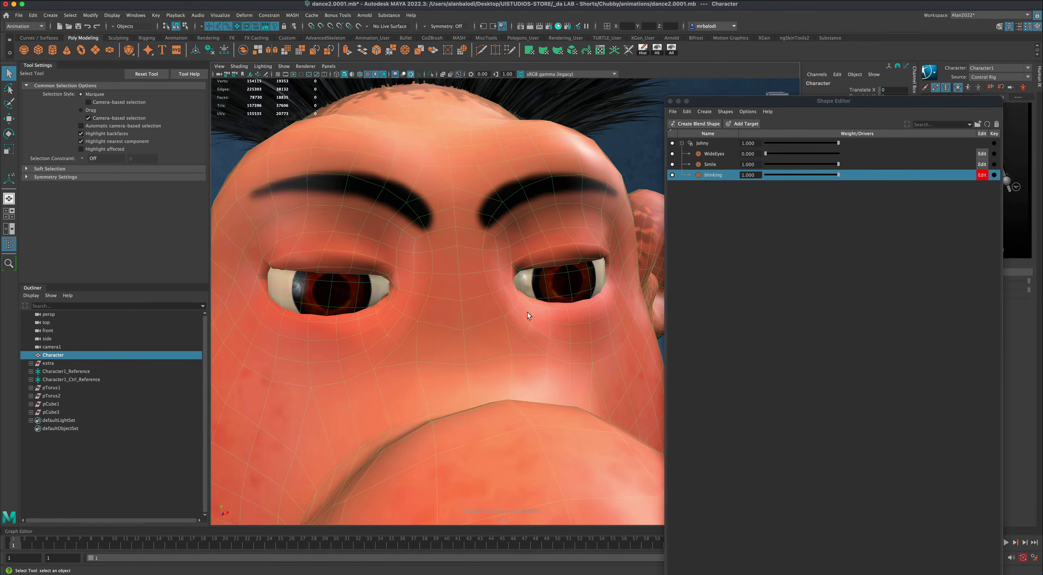
right_drag(559, 307, 561, 329)
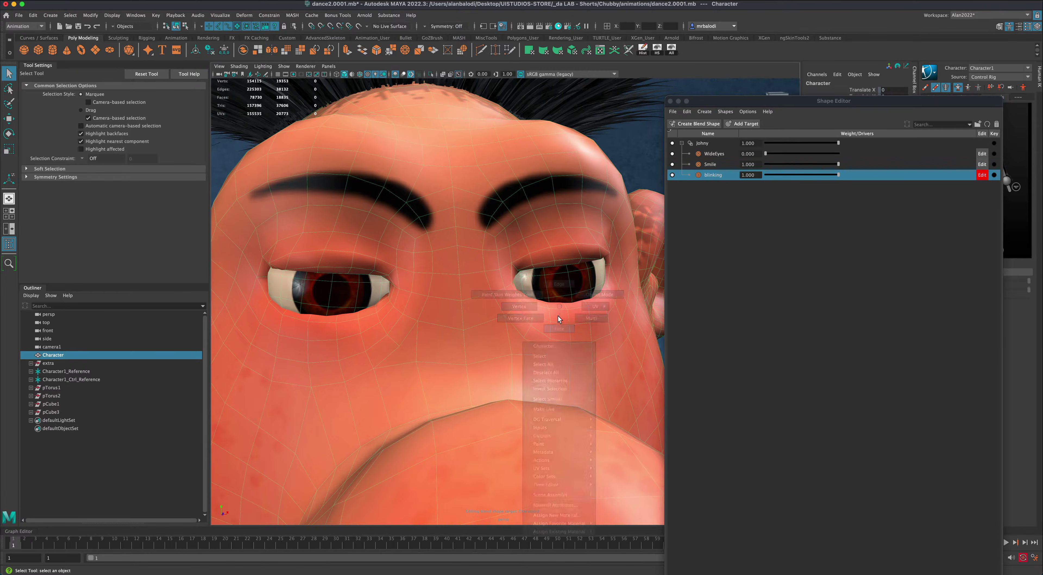
click(558, 310)
scroll(577, 342, up, 2)
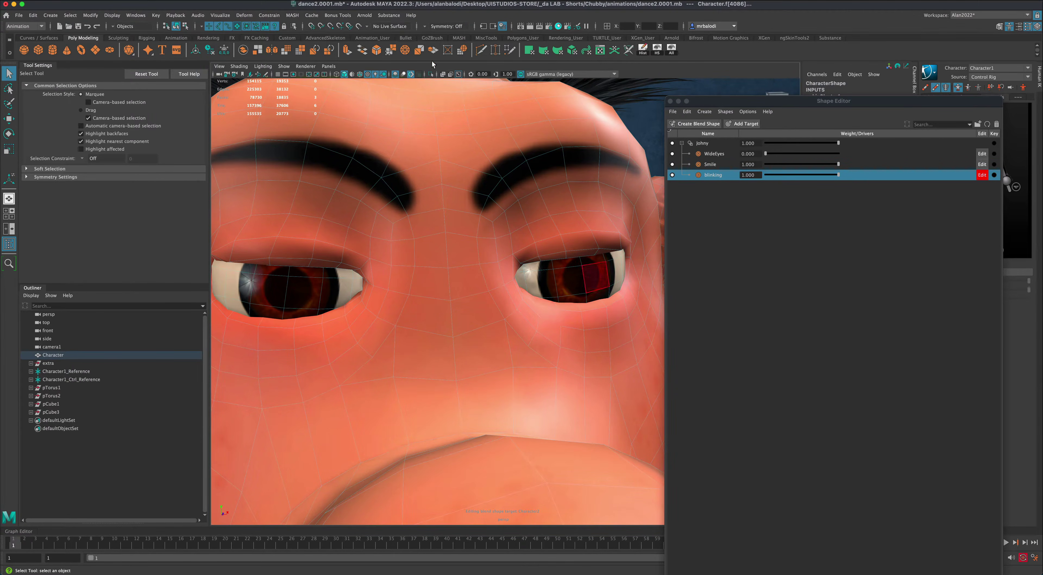
click(426, 28)
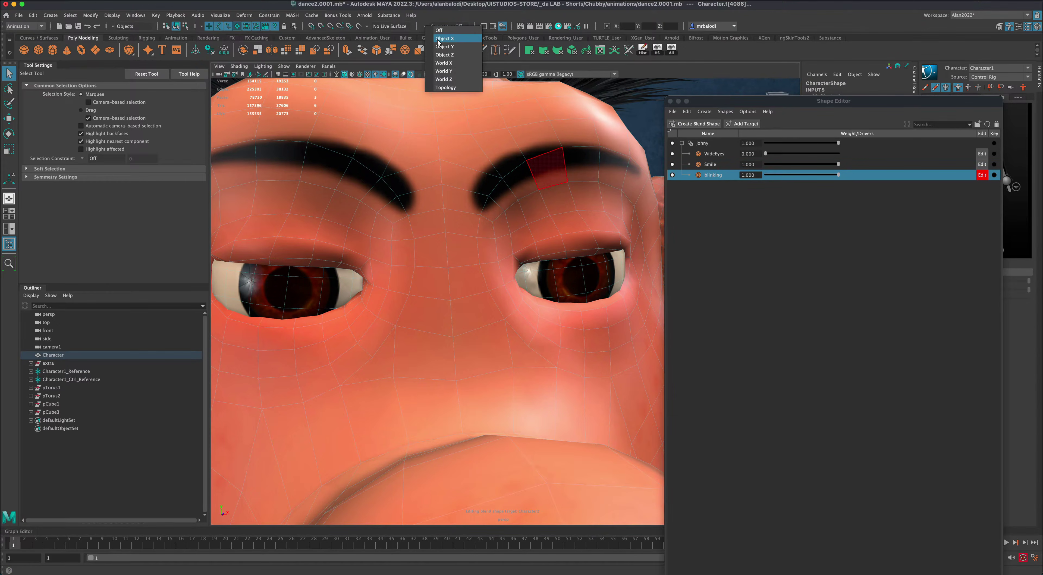
click(438, 43)
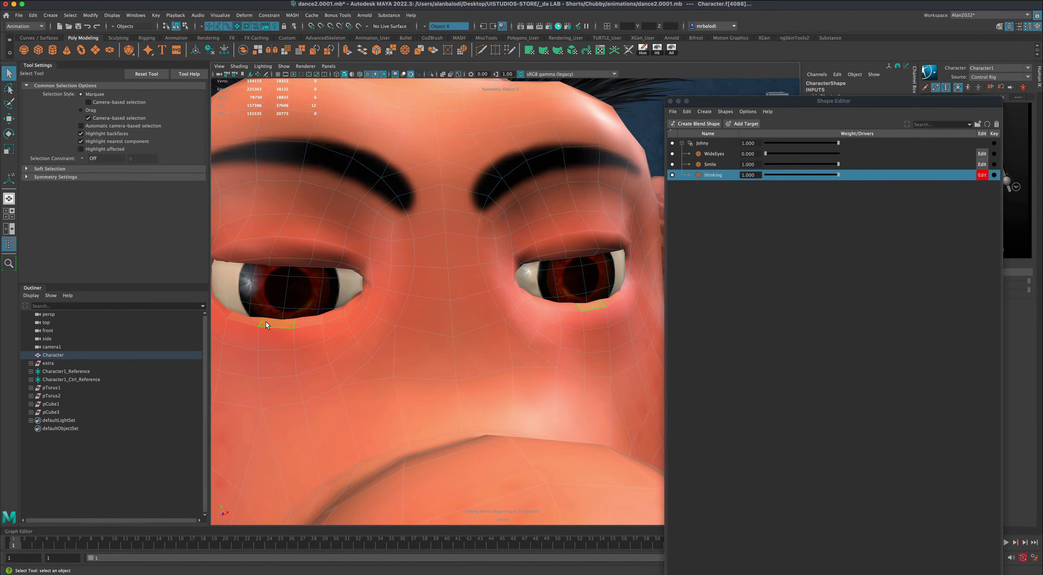
Activate the Move tool, enable Soft Select for it and collapse the Outliner to make room for the settings.
key(w)
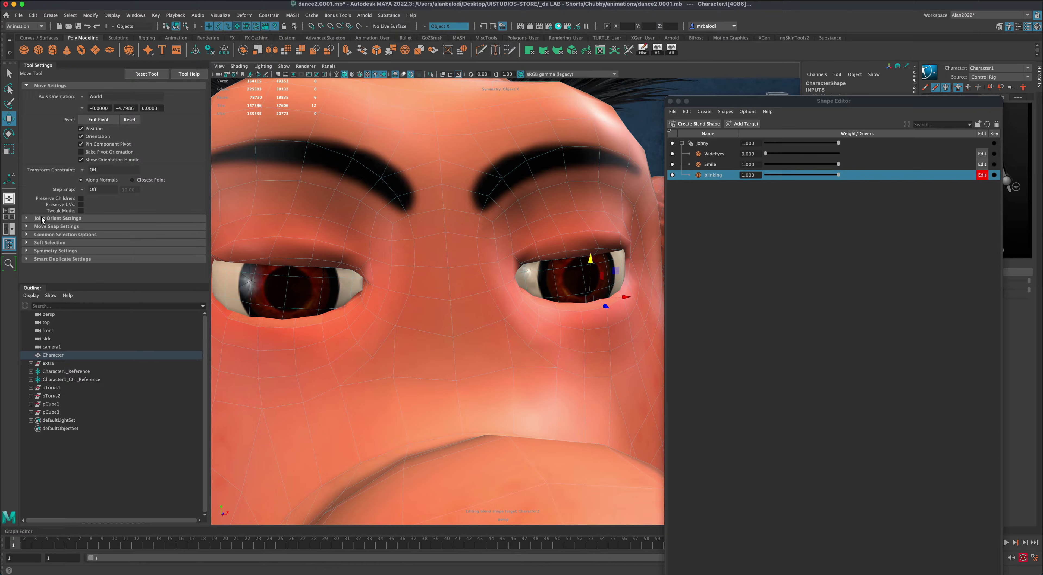
click(50, 243)
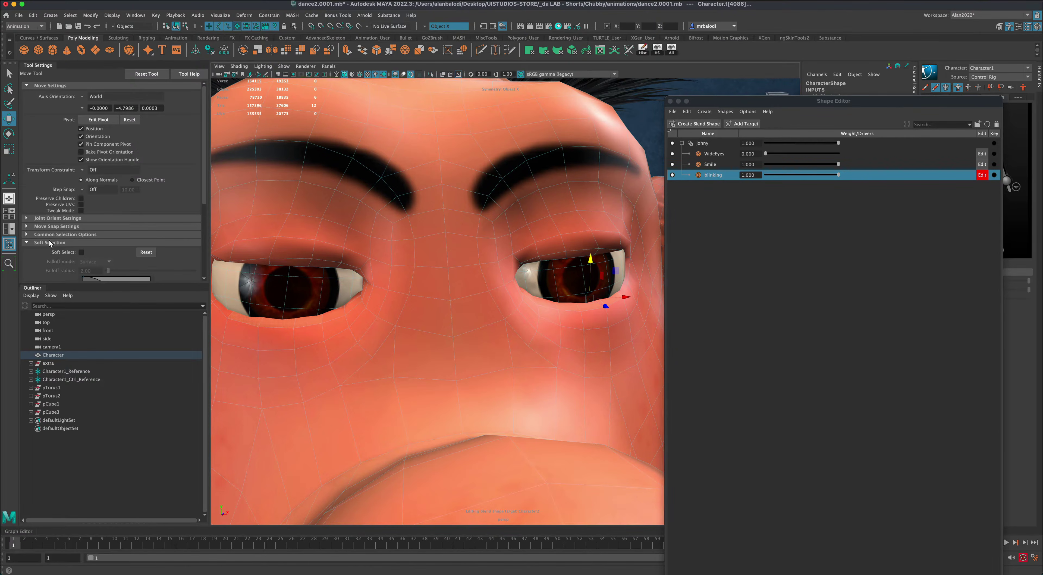
click(82, 252)
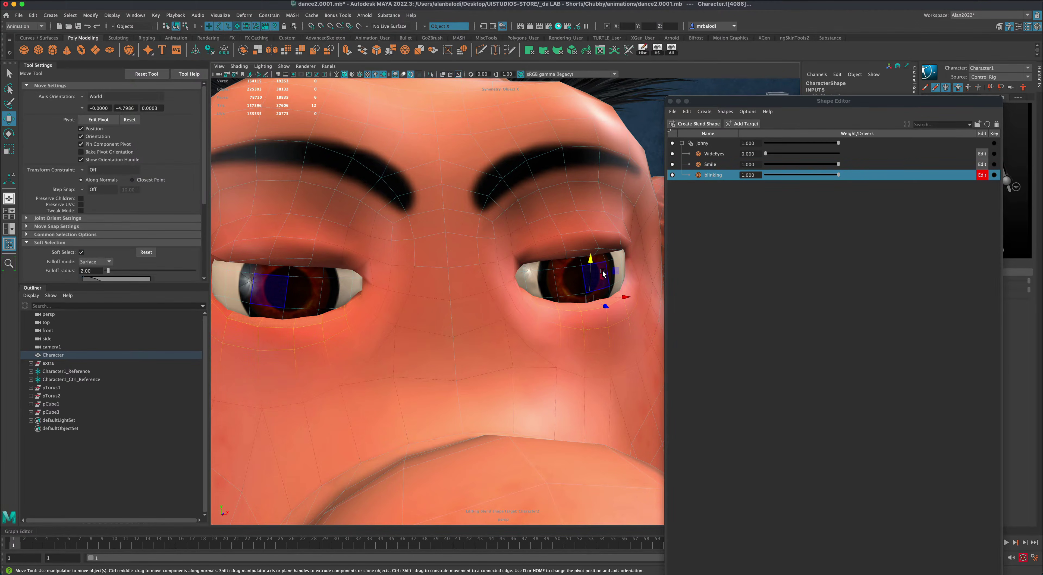
click(38, 288)
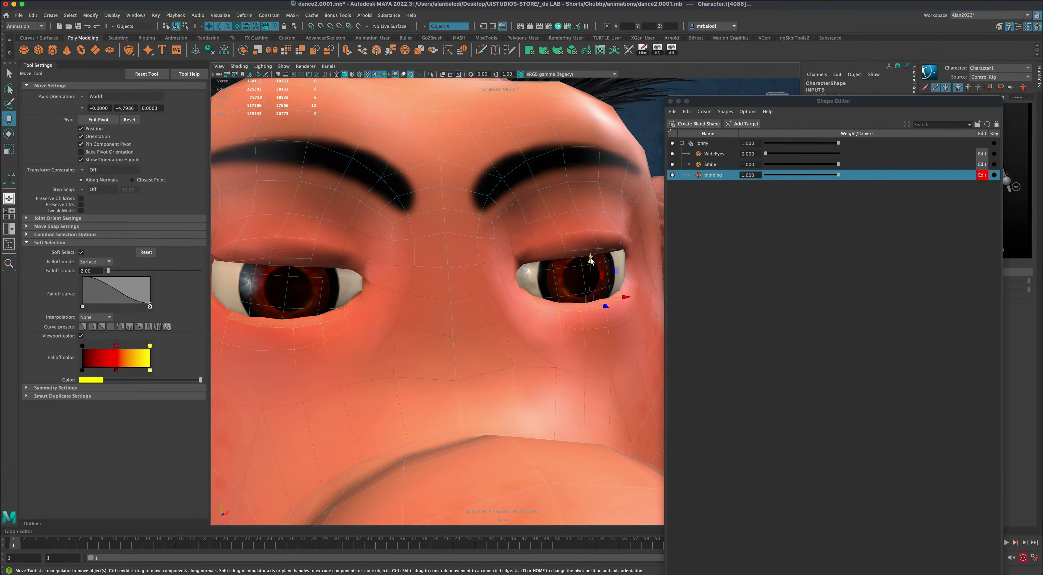
Raise the lower eyelid faces on both eyes in two passes to narrow the eye openings.
drag(591, 259, 593, 245)
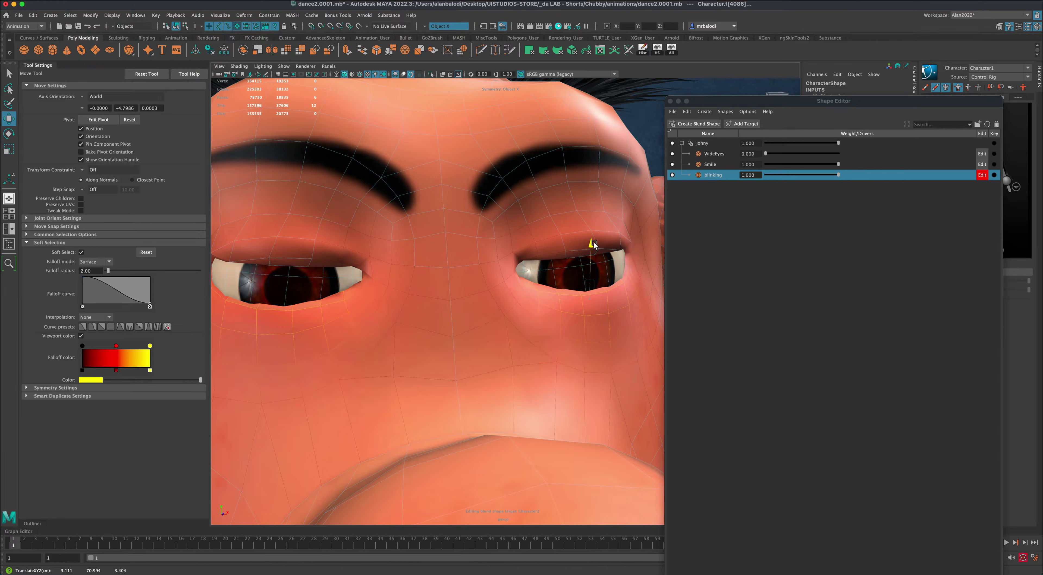
click(598, 276)
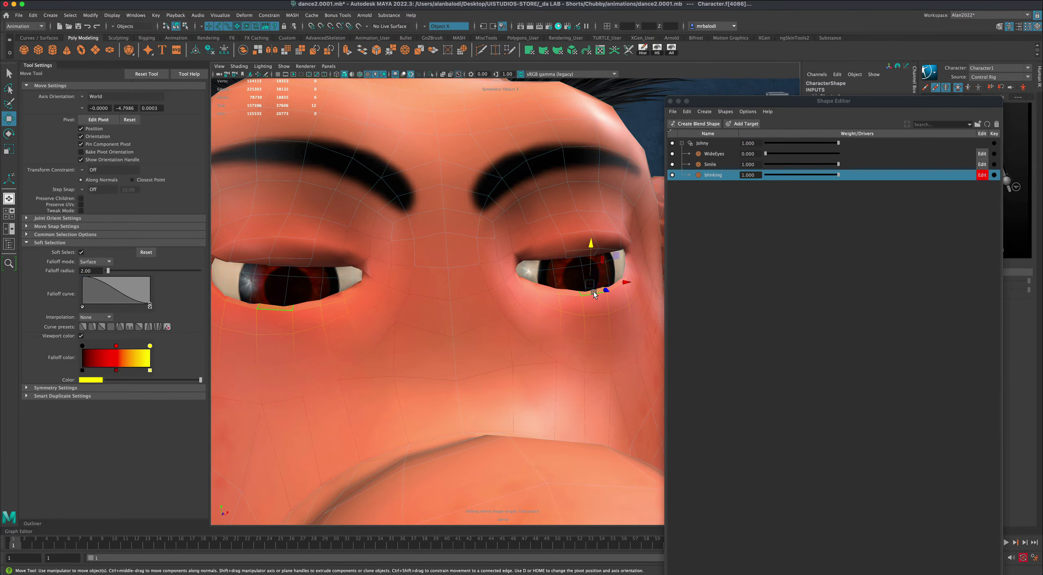
drag(592, 251, 596, 233)
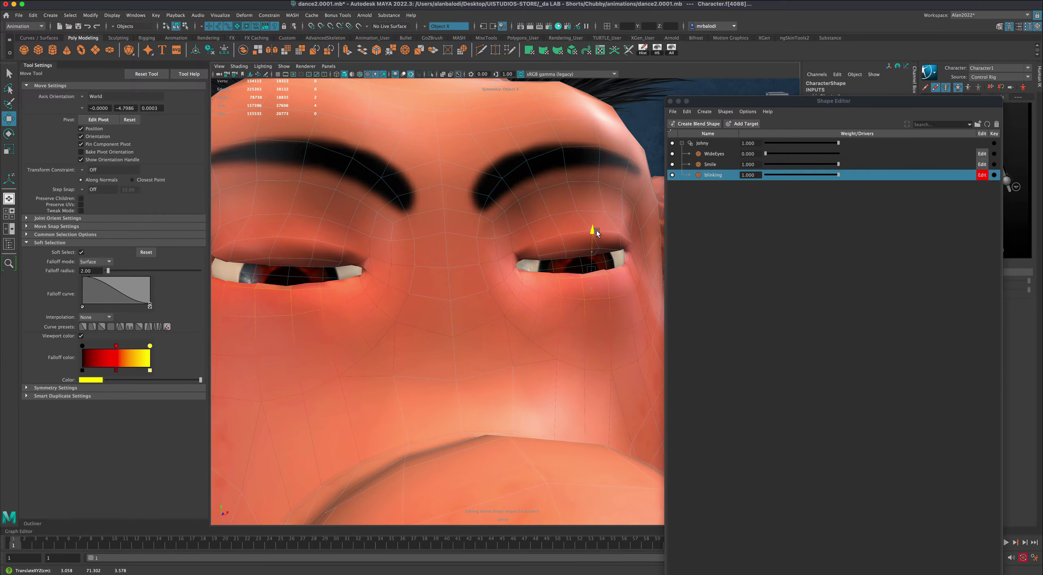
Select the edge faces of the upper eyelids and lower them in two passes until they meet the lower lids.
click(291, 255)
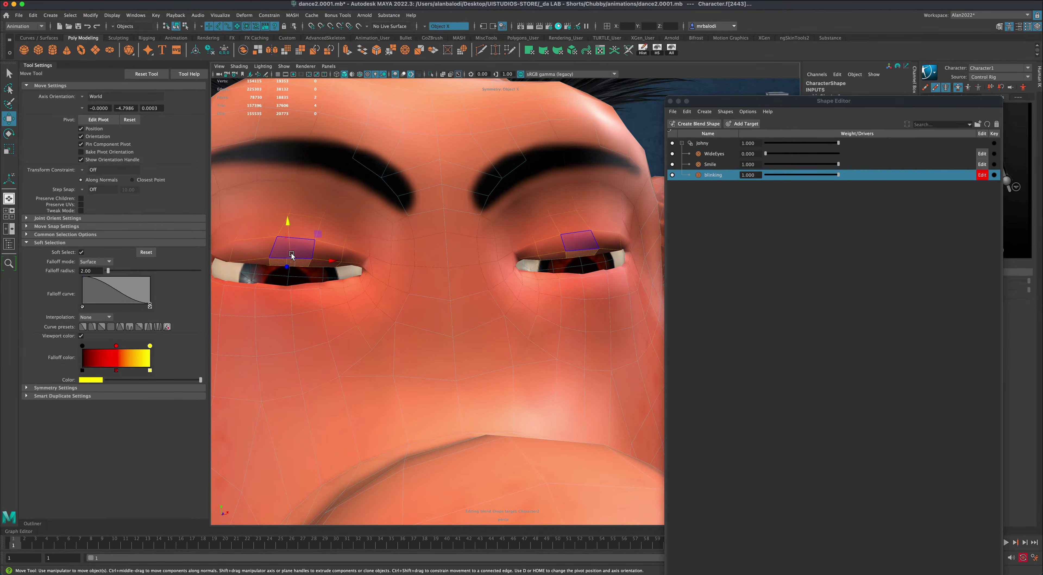
click(261, 261)
shift+click(268, 262)
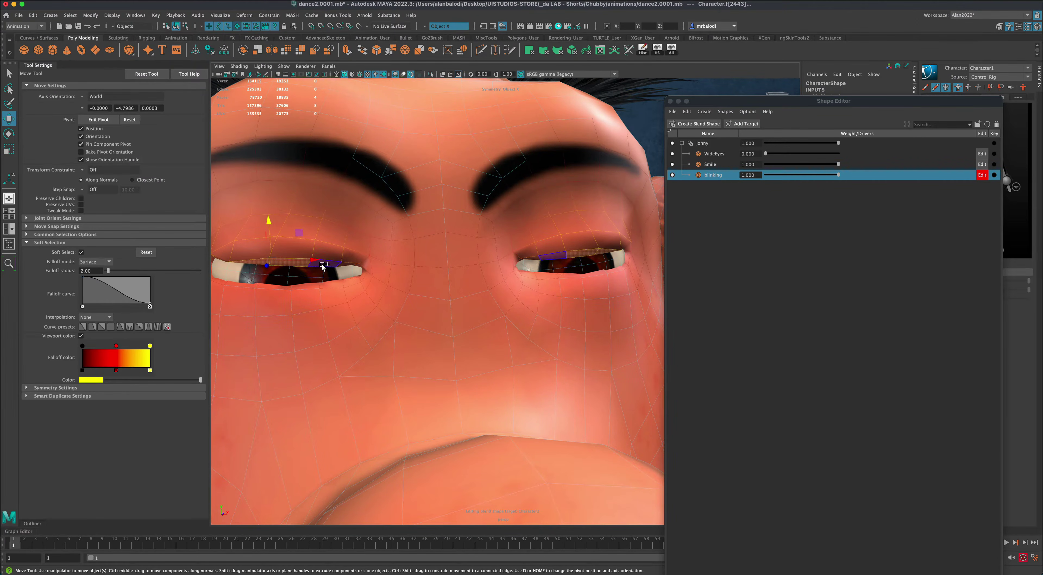
shift+click(323, 264)
drag(283, 222, 282, 231)
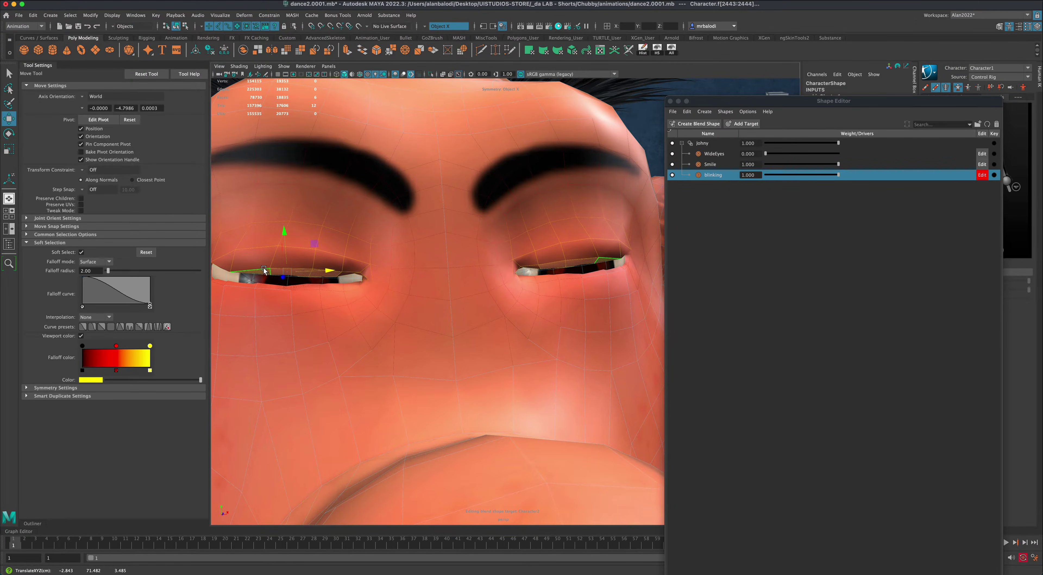
click(292, 271)
click(292, 271)
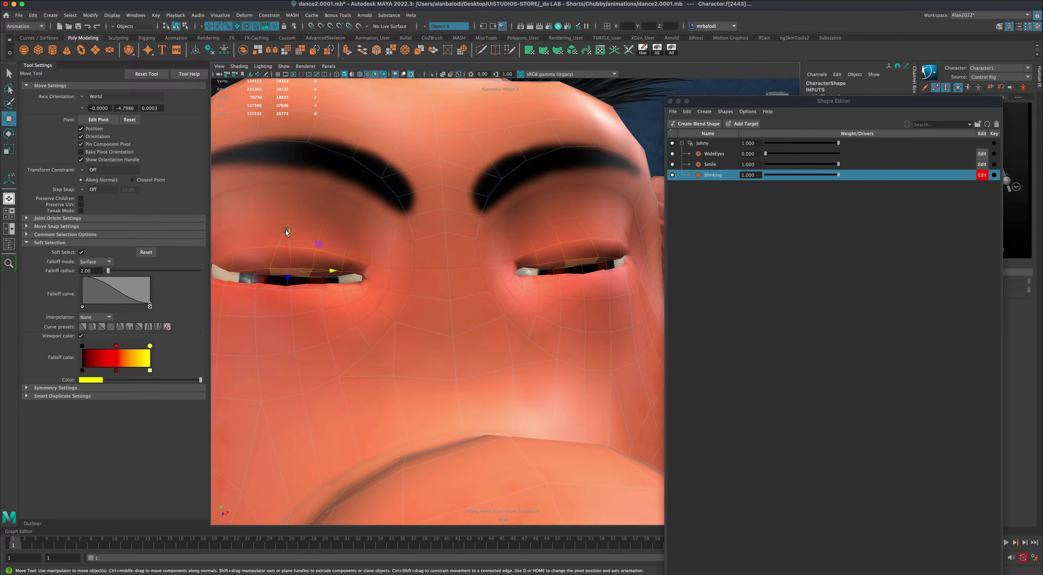
drag(286, 231, 283, 247)
Switch to vertex selection and pull the upper lid vertex at the outer eye corner down and outward over the exposed eyeball.
alt+middle_drag(313, 347, 338, 349)
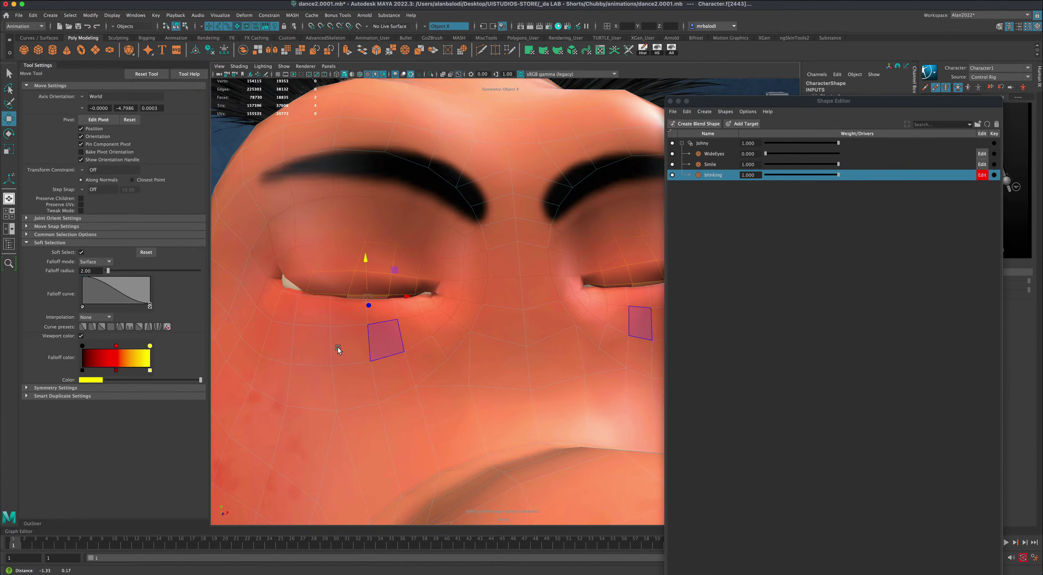
alt+drag(282, 349, 482, 349)
right_drag(449, 291, 420, 292)
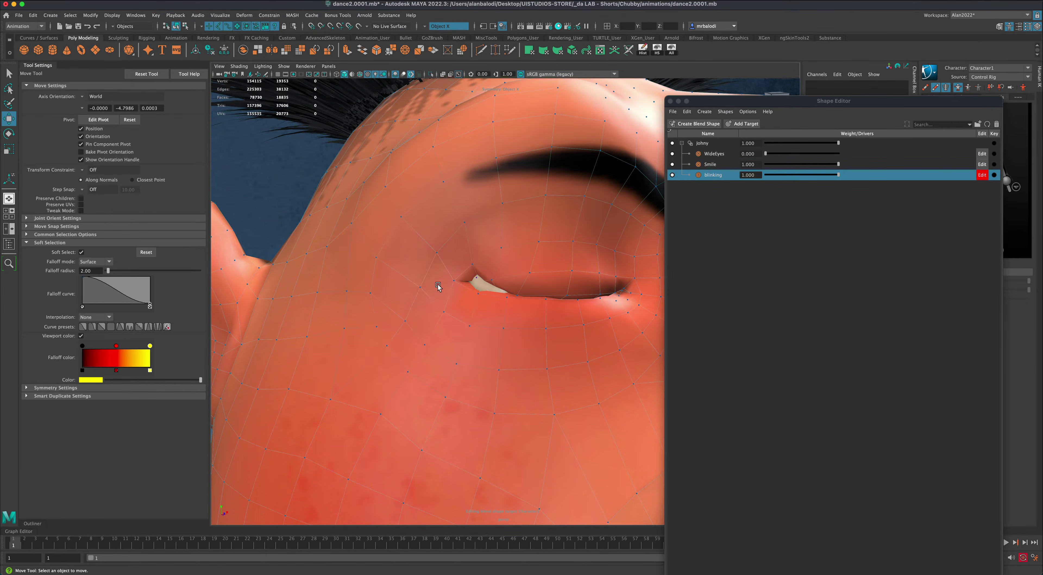
click(473, 265)
drag(497, 237, 485, 251)
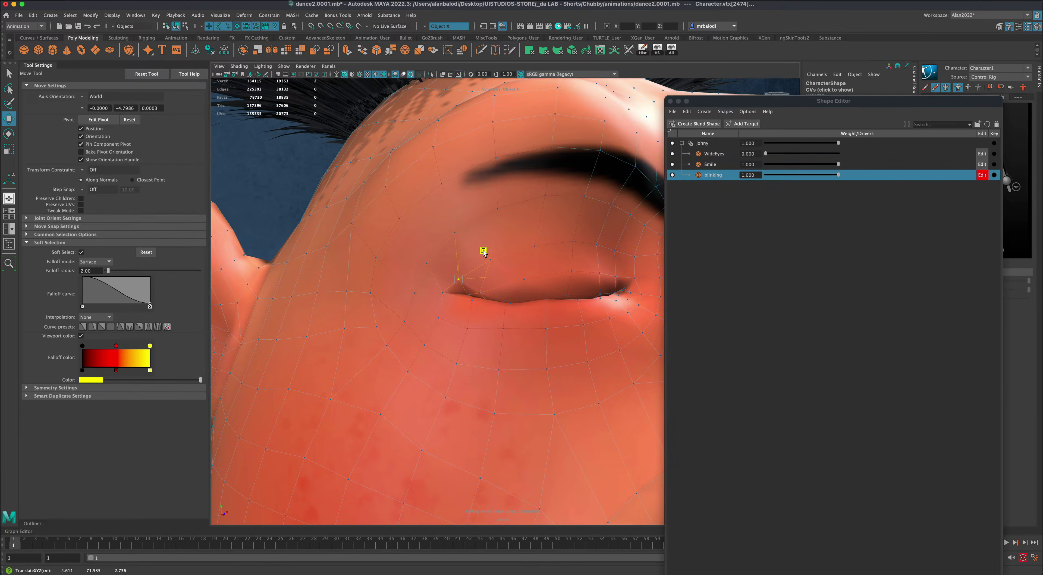
Select the upper lid vertex near the inner eye corner and nudge it slightly downward.
alt+drag(532, 318, 449, 343)
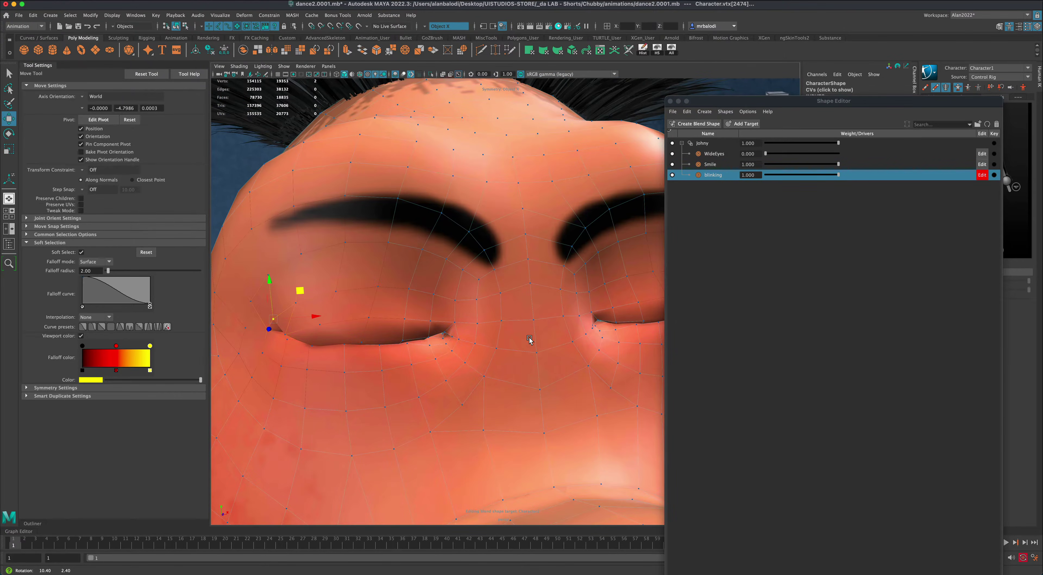
click(430, 322)
drag(458, 296, 460, 299)
Return the Character mesh to object mode and frame the whole face with its closed eyelids.
scroll(474, 352, down, 5)
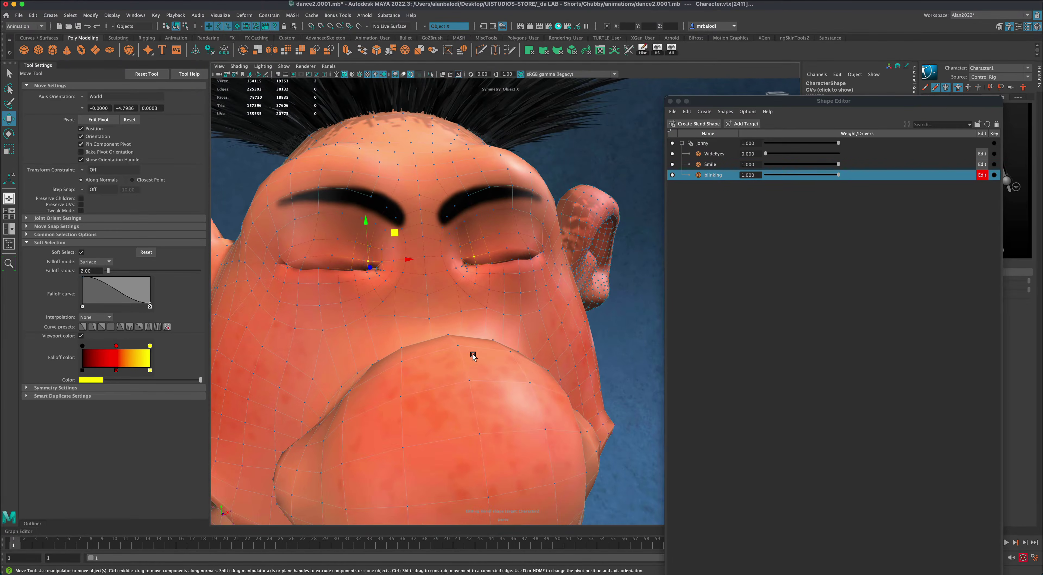
scroll(474, 356, down, 3)
mouse_move(468, 356)
alt+mouse_down()
mouse_move(357, 353)
mouse_move(478, 357)
alt+mouse_up()
right_drag(447, 293, 476, 286)
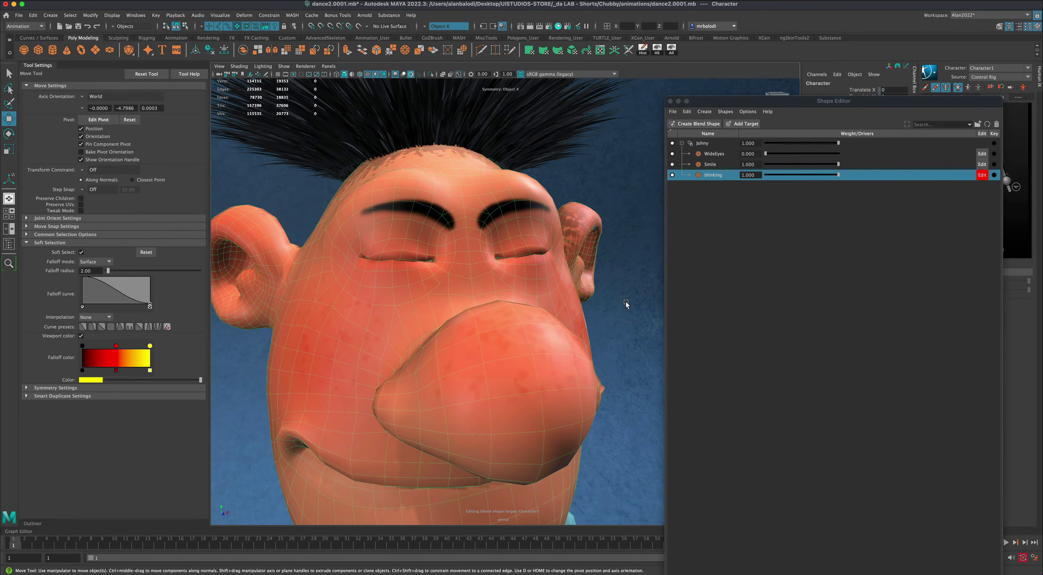
click(551, 296)
alt+middle_drag(626, 330, 623, 342)
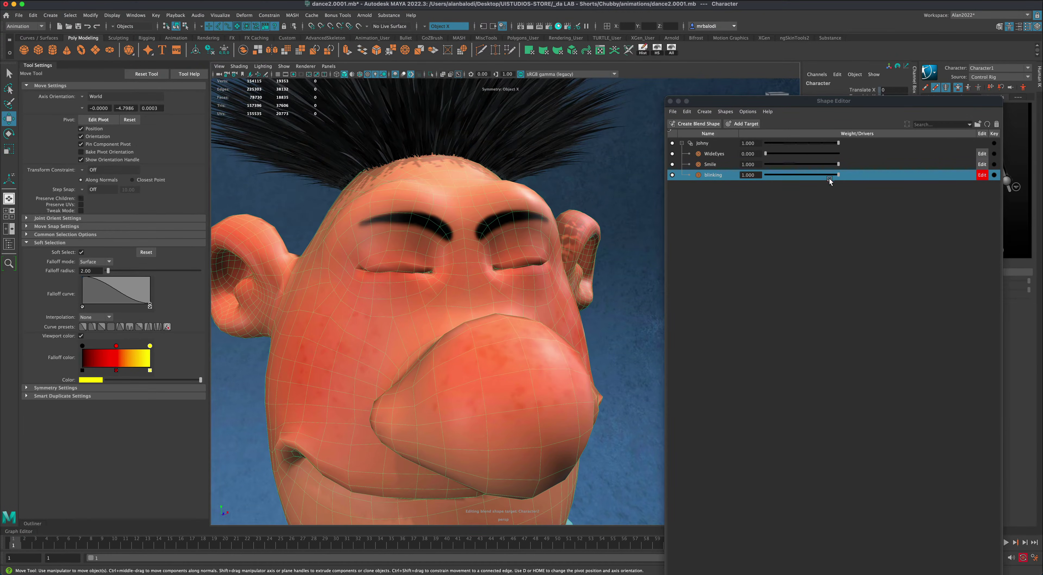
Try the Blinking and WideEyes targets together at partial weights, and reset both weights to 0.
drag(838, 176, 758, 164)
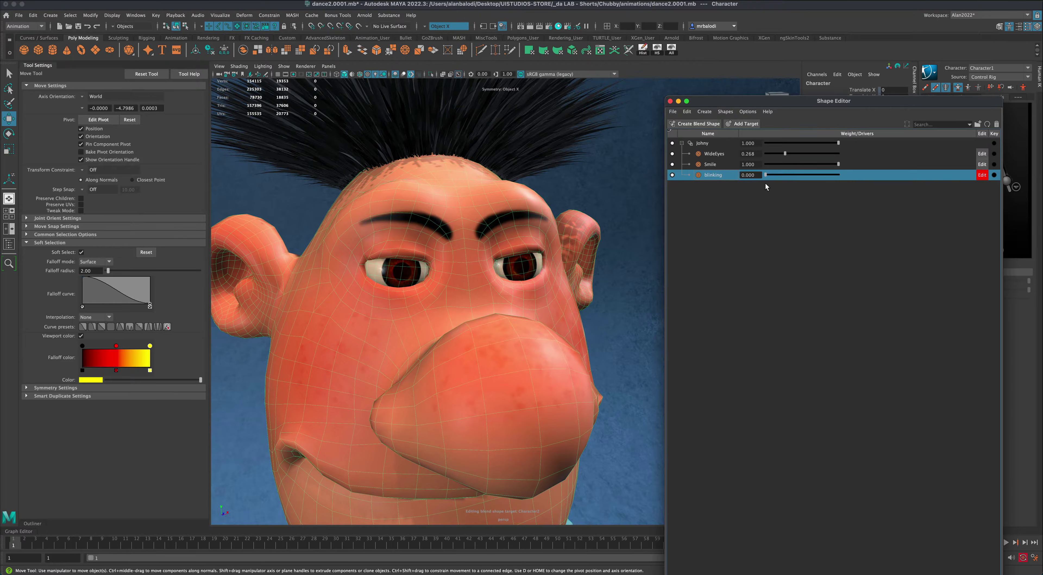
drag(786, 152, 820, 189)
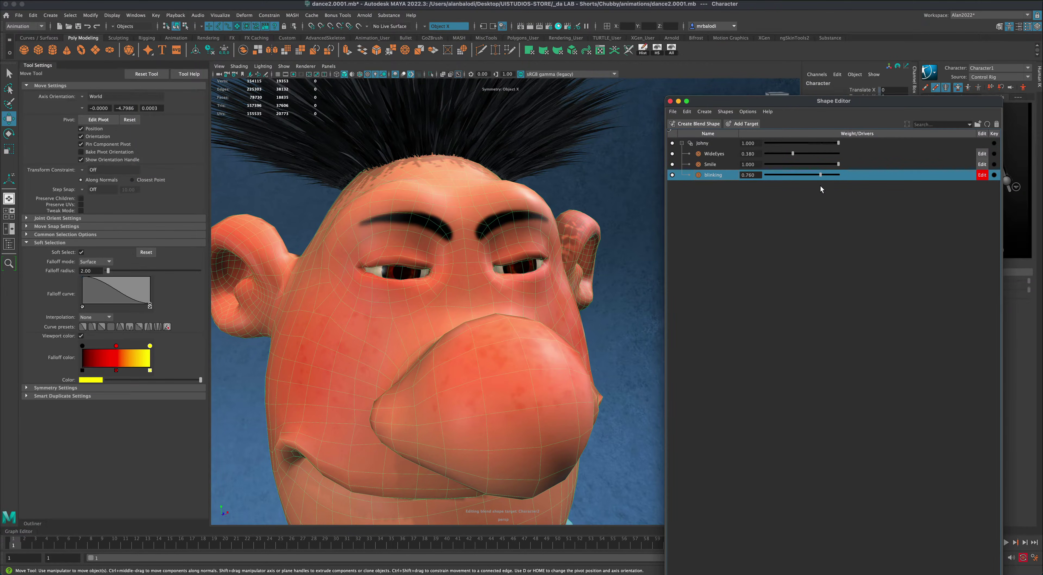
mouse_move(600, 274)
alt+mouse_down()
mouse_move(591, 277)
mouse_move(607, 267)
alt+mouse_up()
drag(821, 179, 753, 160)
Deselect the Character mesh, frame the head and shoulders from the front, and set the Smile weight to 1.
alt+right_drag(628, 352, 601, 403)
click(600, 382)
alt+middle_drag(601, 403, 599, 361)
mouse_move(640, 361)
alt+mouse_down()
mouse_move(596, 363)
mouse_move(628, 360)
alt+mouse_up()
mouse_move(840, 165)
mouse_down()
mouse_move(763, 172)
mouse_move(850, 170)
mouse_up()
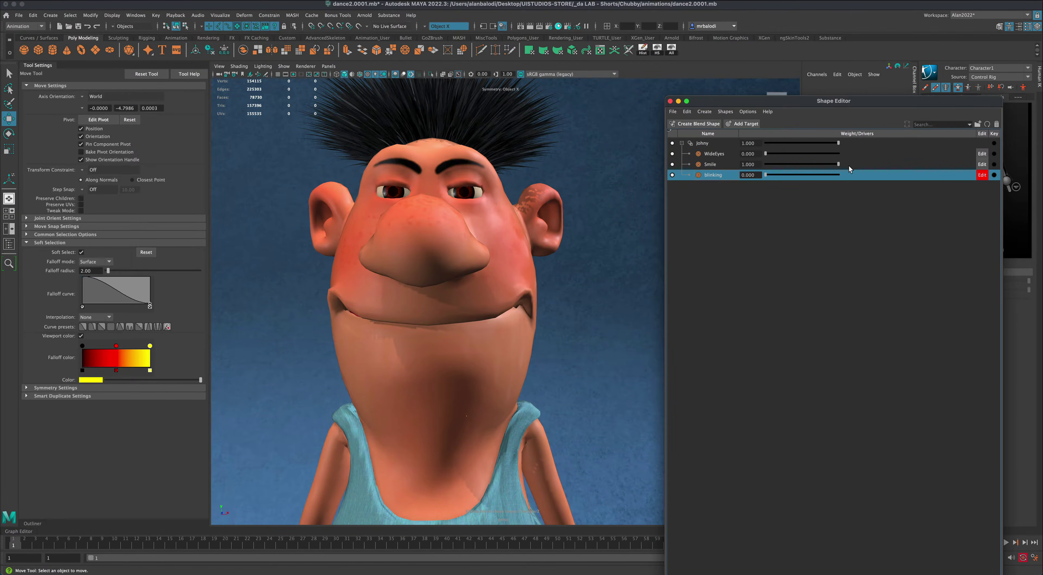
Examine the smiling character from several angles, from the face up close to the whole body.
alt+drag(589, 371, 604, 375)
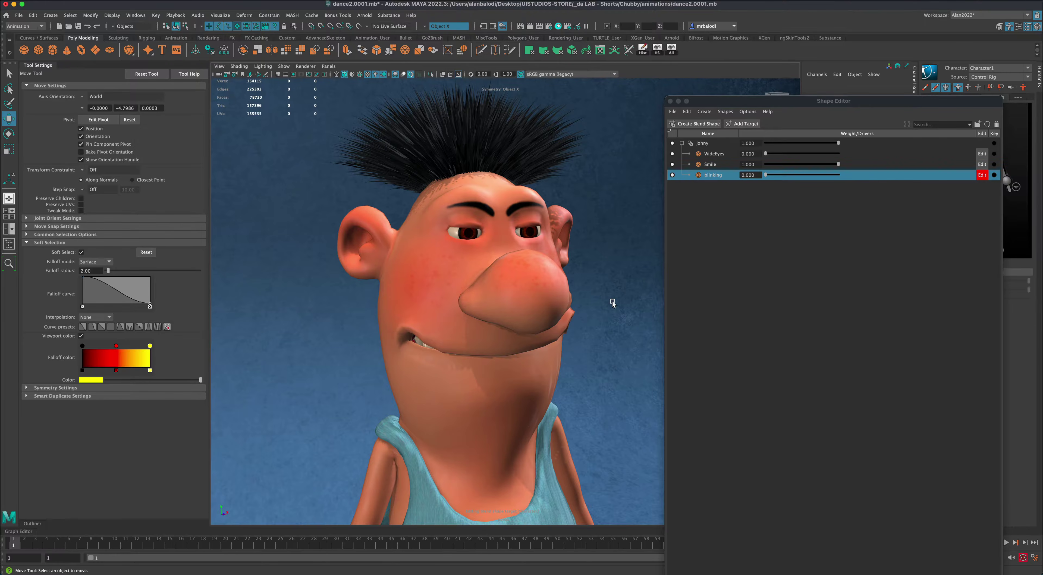
alt+drag(612, 302, 615, 309)
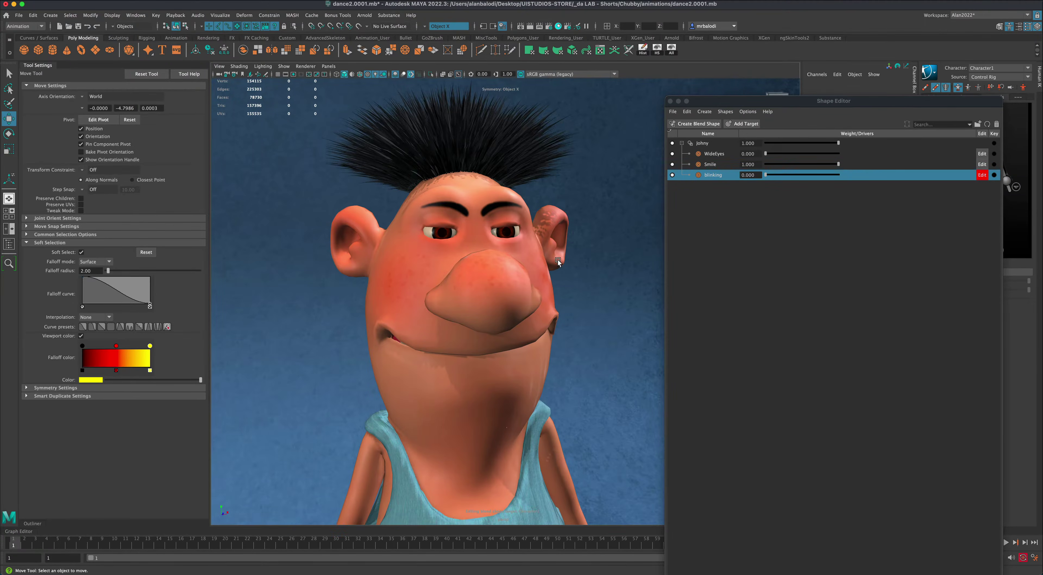
alt+drag(555, 277, 578, 313)
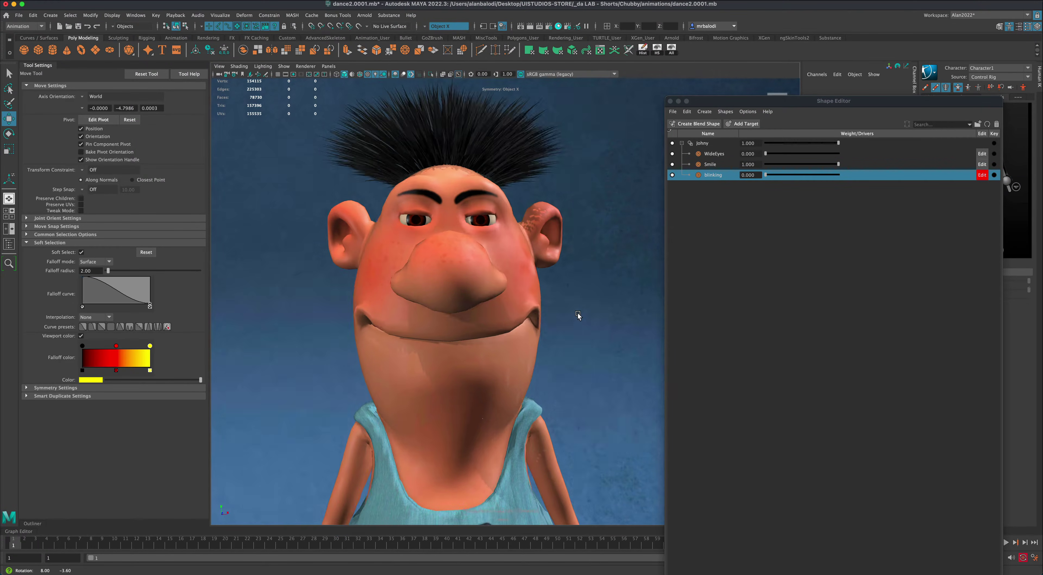
alt+drag(486, 251, 307, 315)
alt+drag(628, 332, 619, 333)
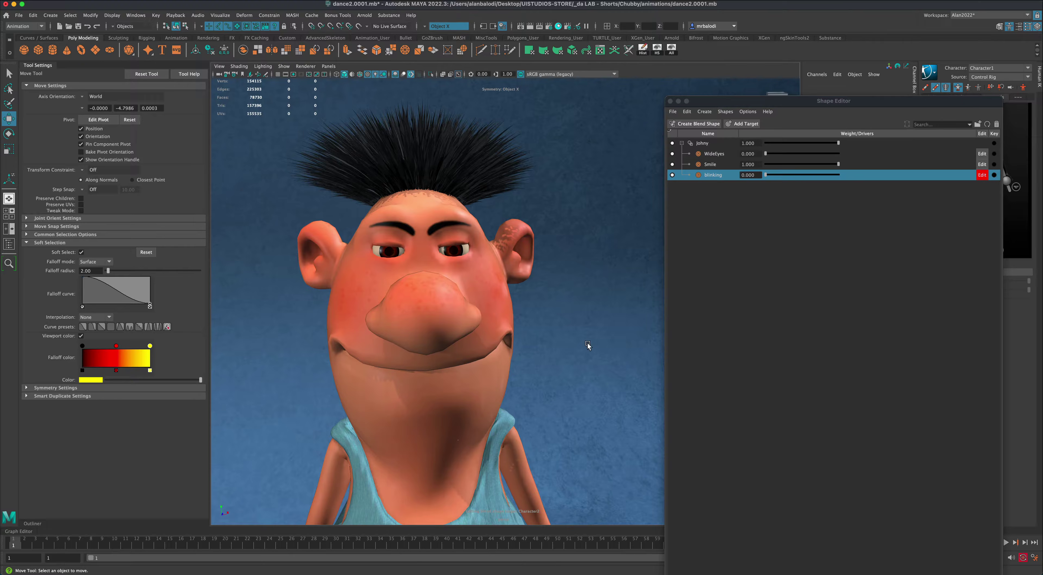
scroll(587, 357, down, 3)
scroll(582, 366, down, 6)
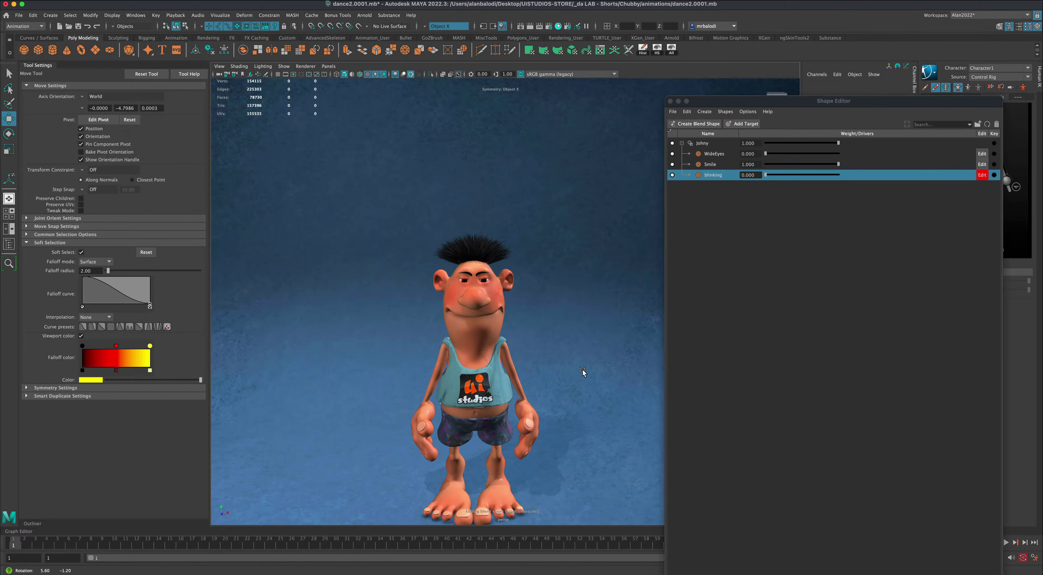
alt+middle_drag(582, 370, 595, 326)
alt+middle_drag(386, 314, 423, 288)
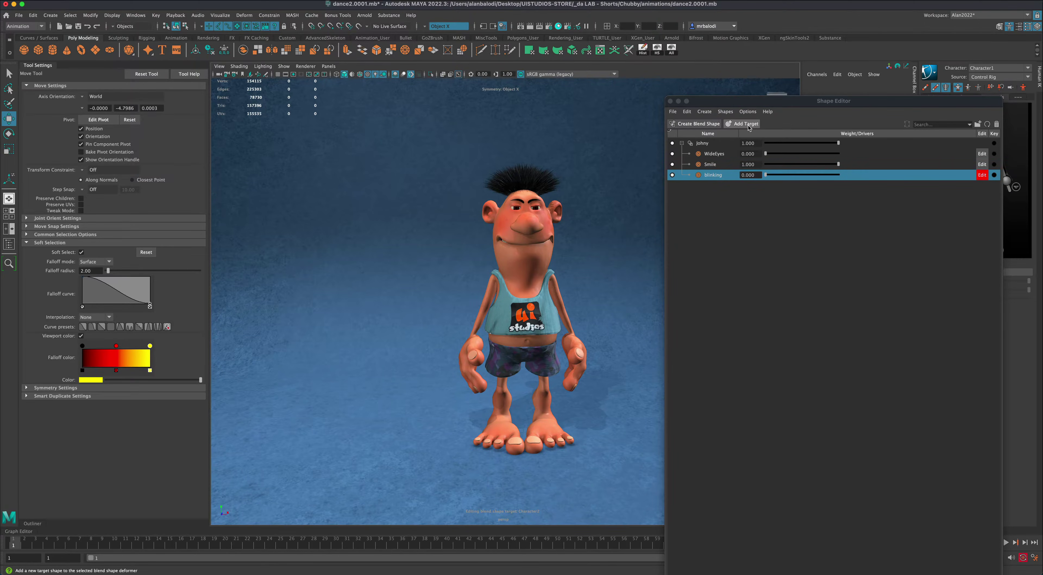
scroll(560, 297, up, 6)
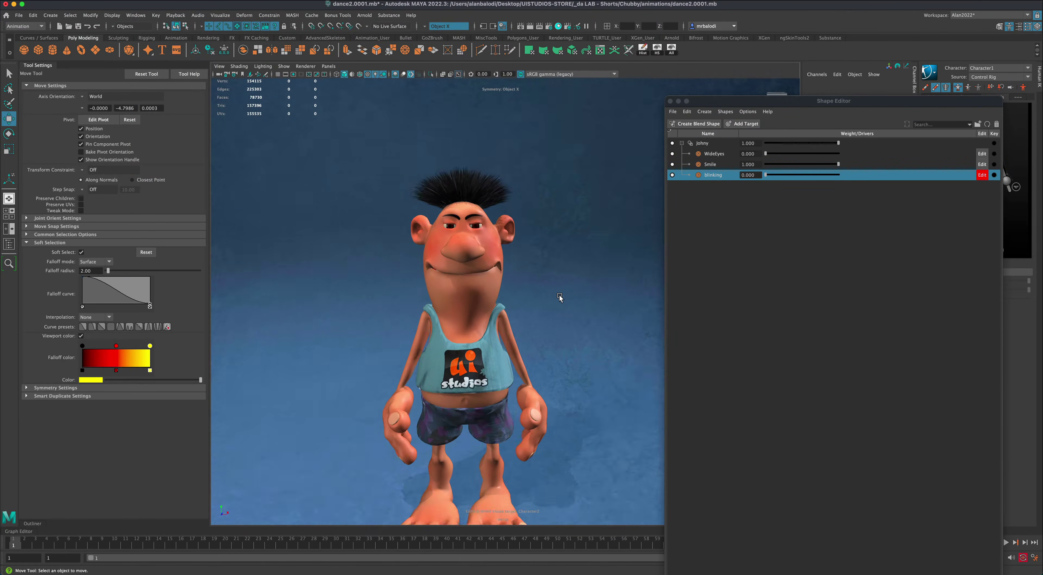
scroll(560, 297, up, 5)
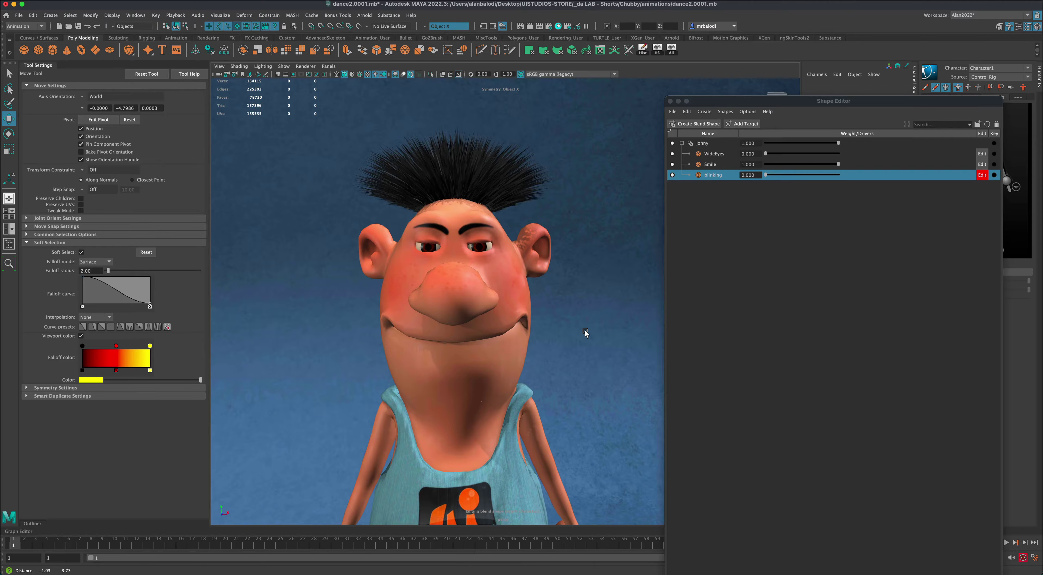
mouse_move(585, 327)
alt+mouse_down()
mouse_move(593, 312)
mouse_move(575, 306)
mouse_move(584, 326)
alt+mouse_up()
scroll(592, 315, up, 3)
Select the Character mesh, display the sculpting tools, and deselect the mesh with the Select tool active.
click(471, 288)
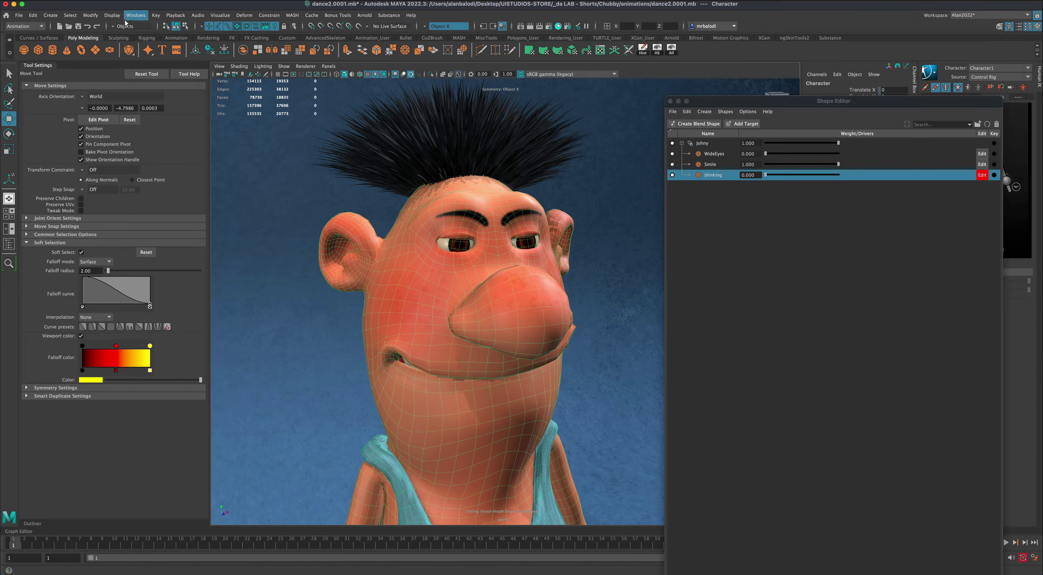
click(119, 38)
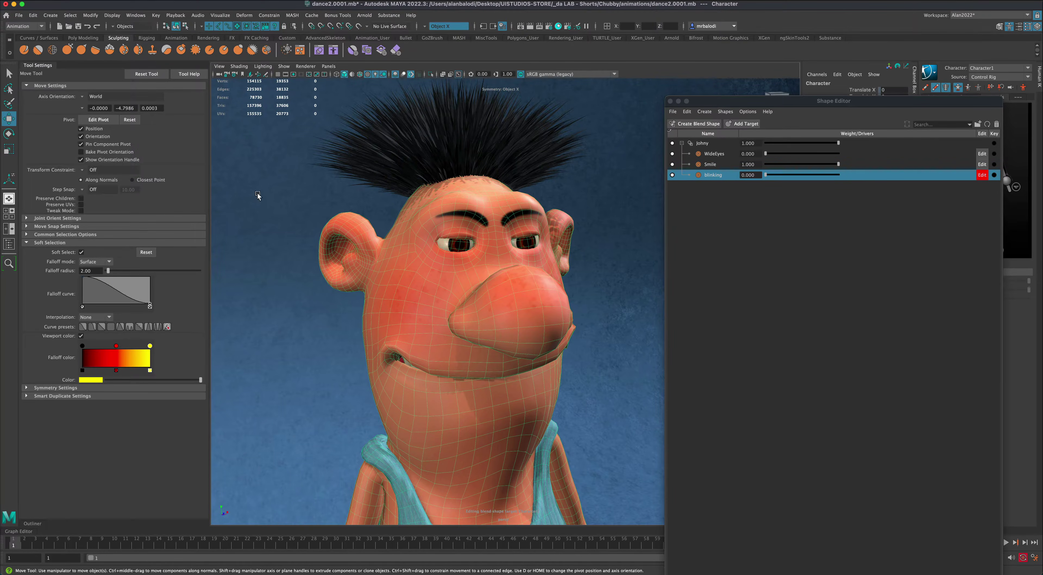
alt+drag(257, 198, 264, 202)
scroll(264, 202, down, 6)
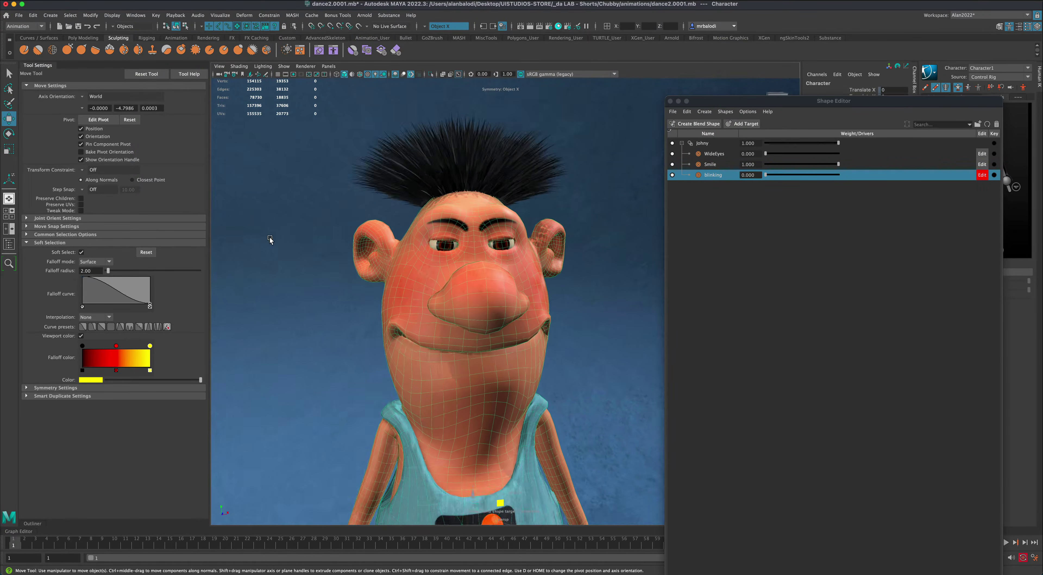
click(335, 272)
key(q)
alt+middle_drag(567, 292, 577, 317)
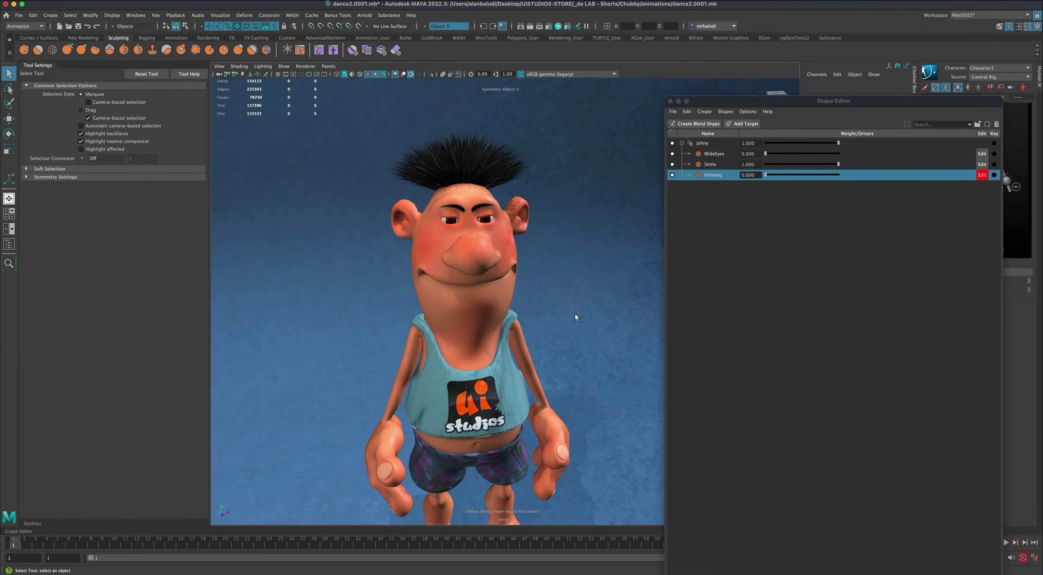
mouse_move(590, 265)
alt+mouse_down()
mouse_move(587, 276)
mouse_move(589, 266)
alt+mouse_up()
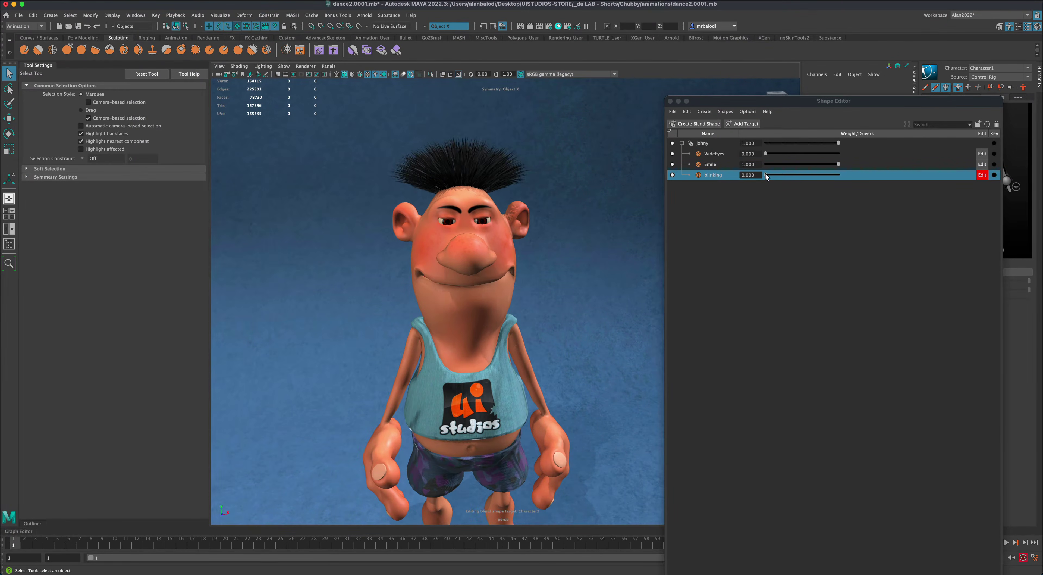
Test the Blinking target by sweeping its weight between 0 and 1, ending at 0.
drag(765, 174, 857, 178)
drag(761, 179, 734, 163)
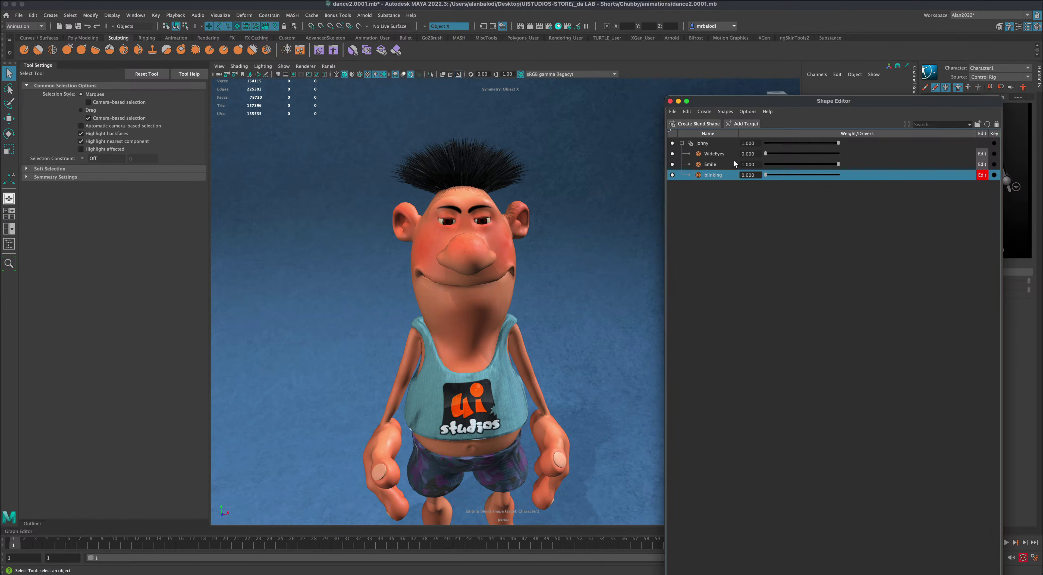
alt+right_drag(587, 263, 605, 288)
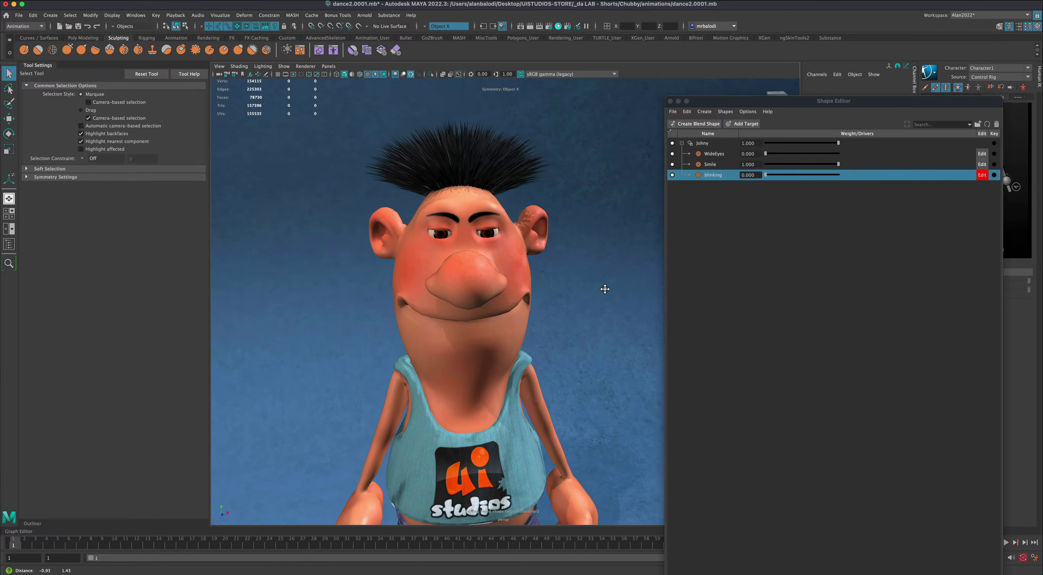
alt+middle_drag(605, 290, 607, 288)
scroll(608, 289, up, 1)
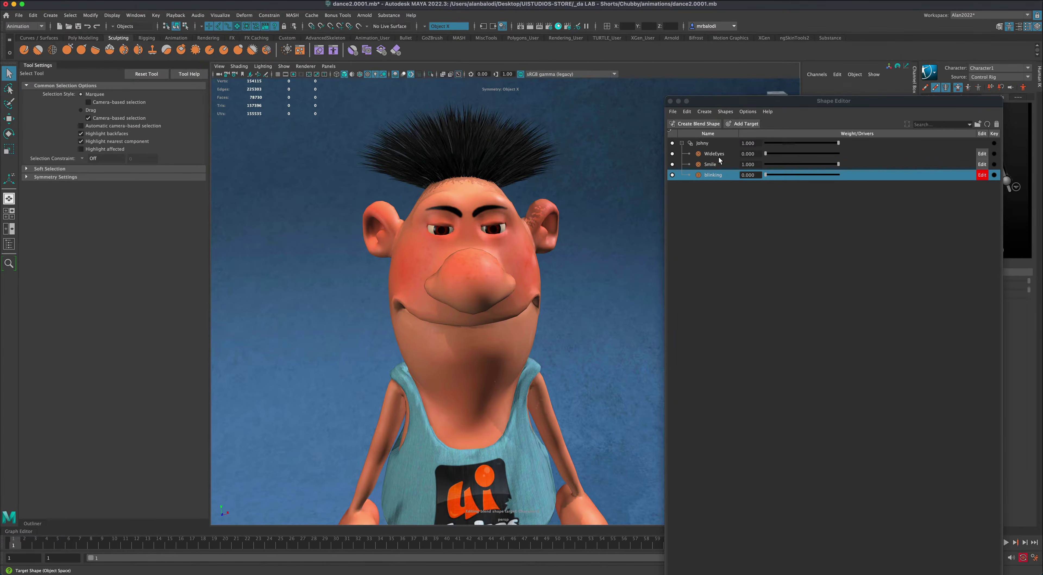
alt+drag(584, 271, 580, 266)
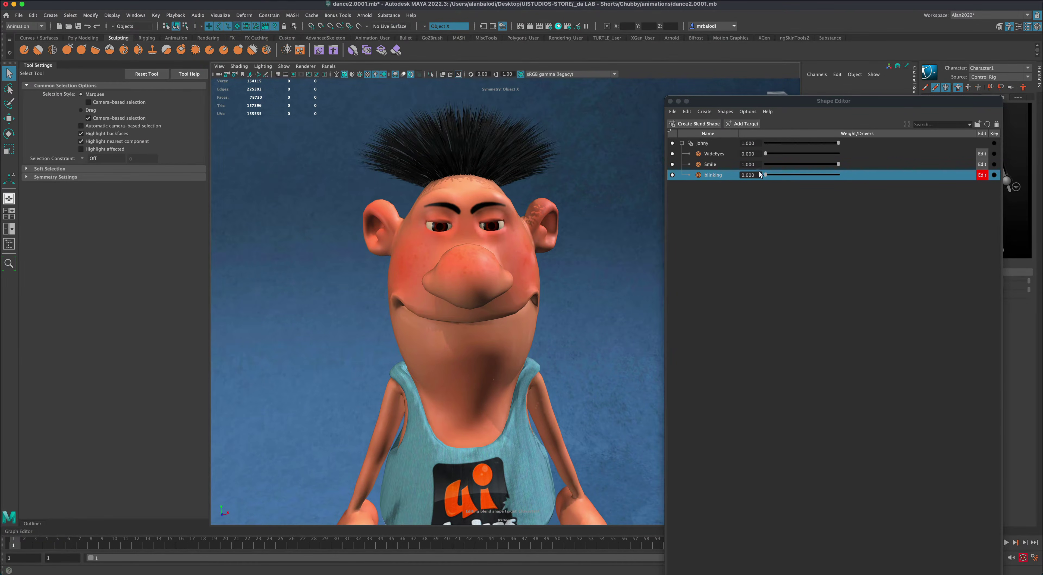
mouse_move(765, 174)
mouse_down()
mouse_move(856, 179)
mouse_move(746, 179)
mouse_up()
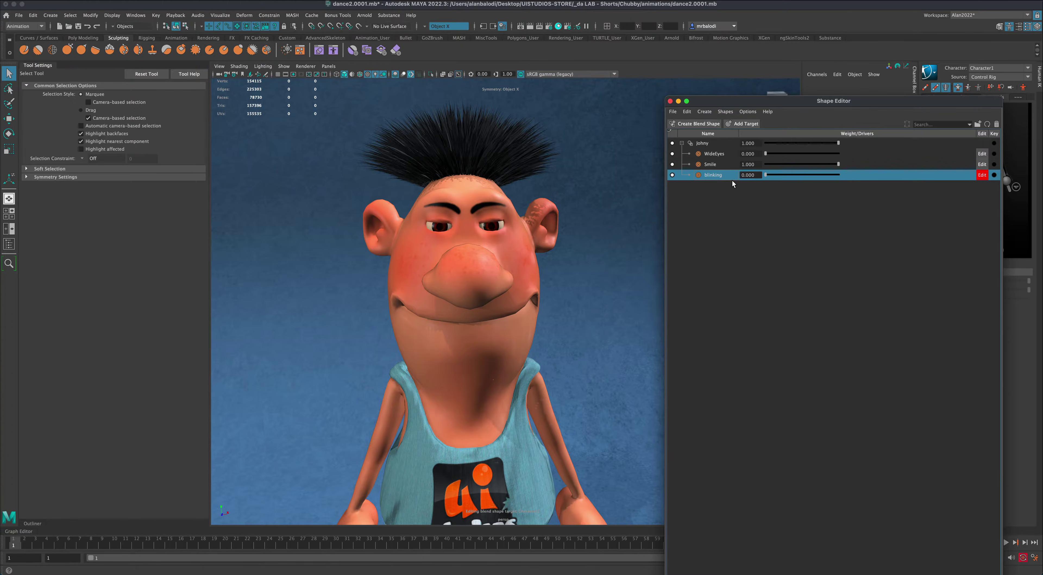
alt+drag(550, 300, 591, 297)
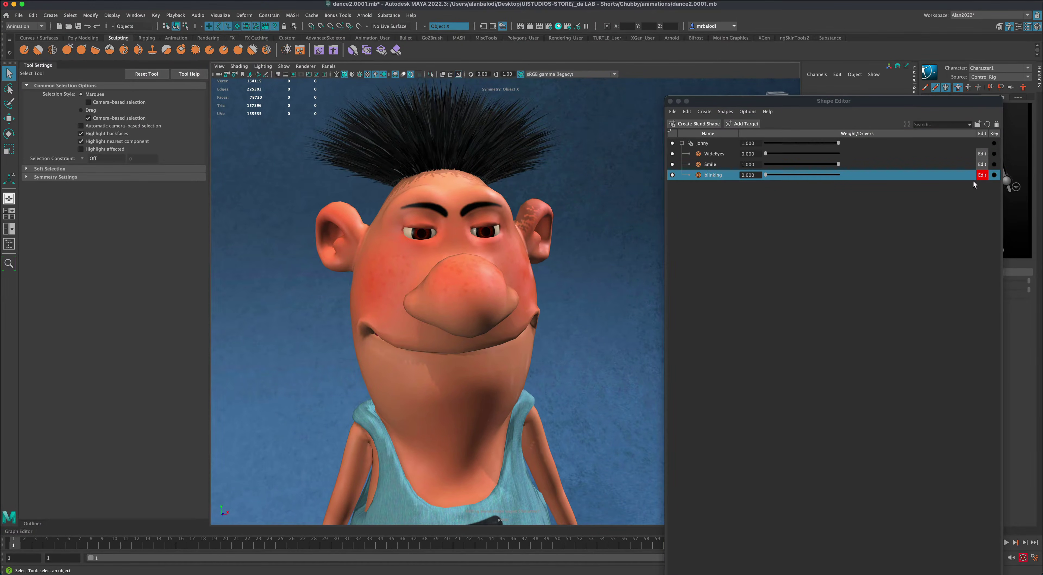
Turn off editing for the Blinking target and key its weight at 0 on frame 1.
click(982, 175)
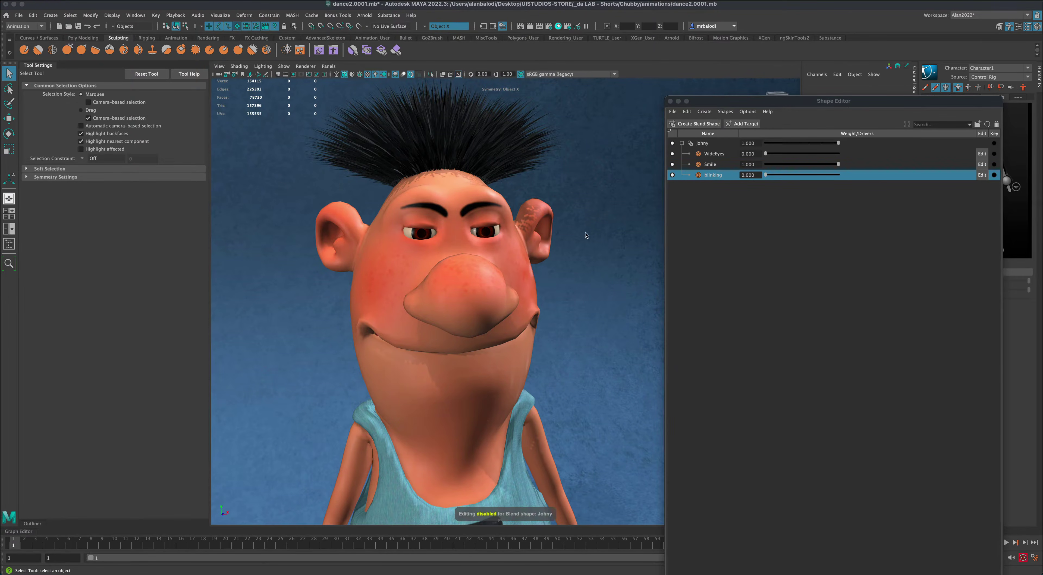
alt+drag(589, 274, 598, 279)
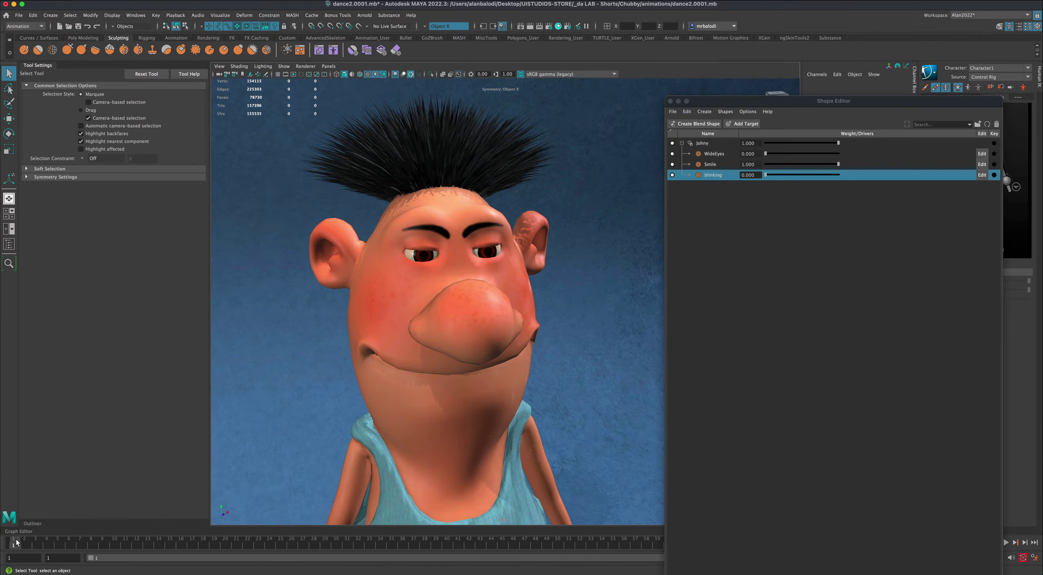
key(alt+v)
click(994, 176)
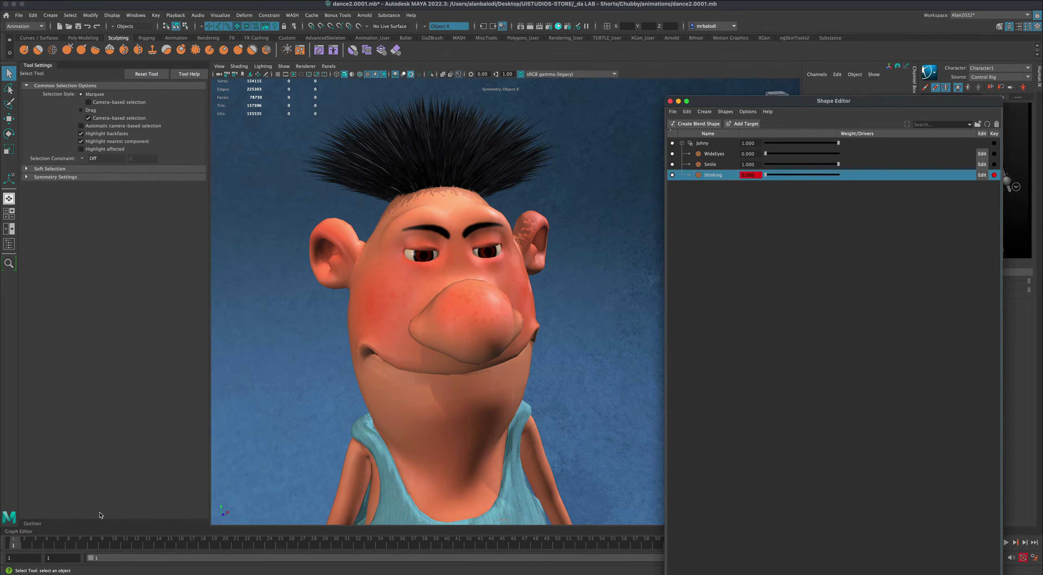
Key the Blinking weight at frame 4 and set it to 1 so the eyes close.
drag(15, 545, 48, 546)
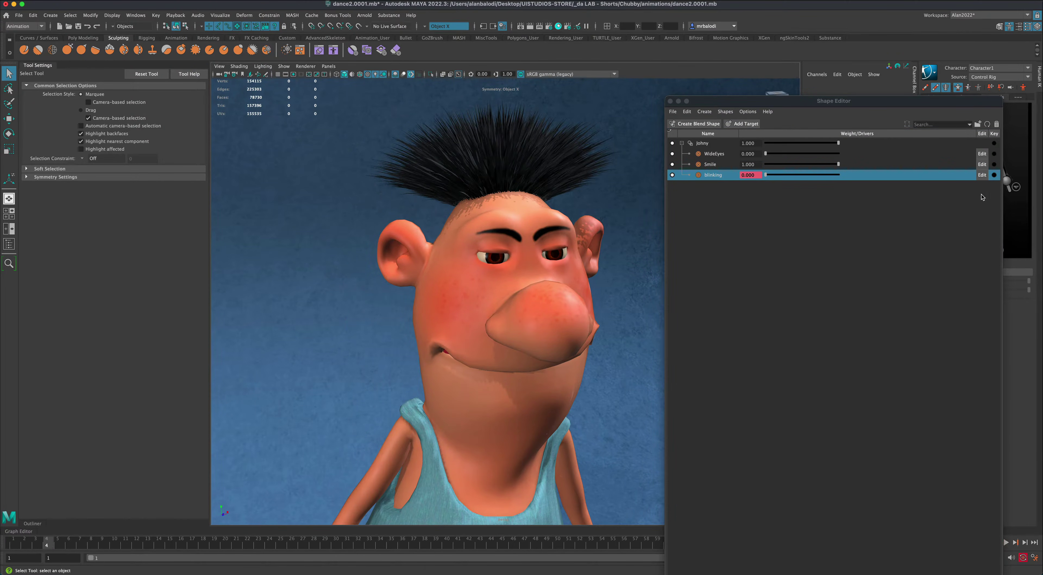
click(994, 175)
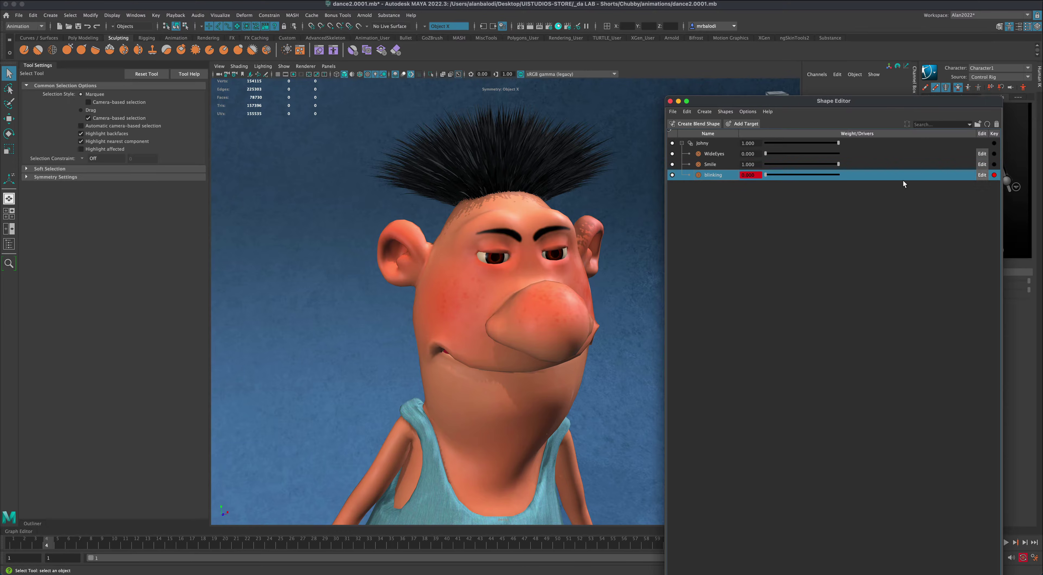
drag(766, 175, 848, 178)
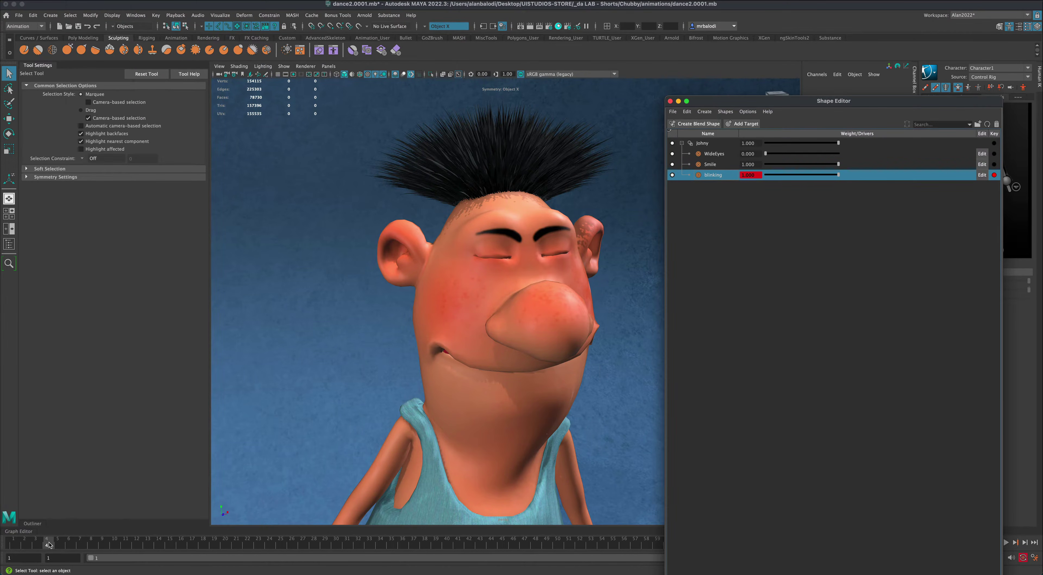
Key the Blinking weight at frame 7 and set it to 0 so the eyes reopen.
drag(51, 546, 81, 547)
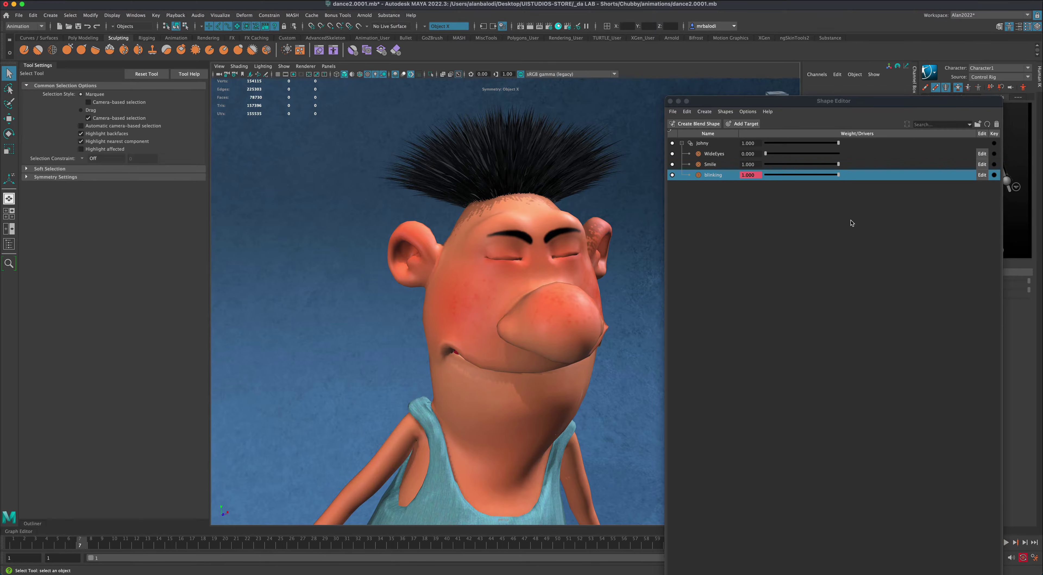
click(995, 175)
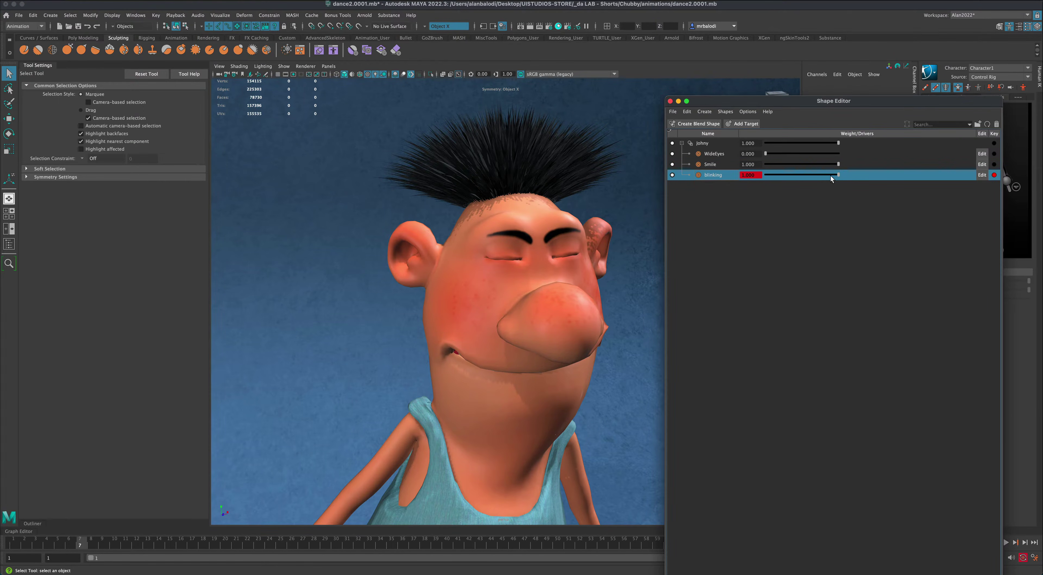
drag(830, 175, 765, 175)
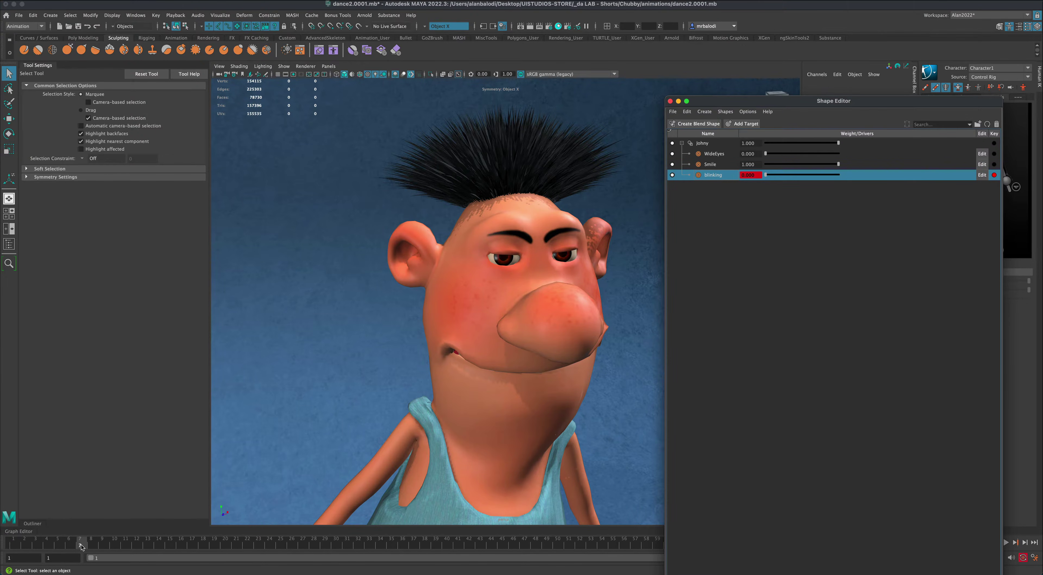
Review the blink animation across frames 1 to 7 and return to frame 1.
drag(81, 544, 10, 545)
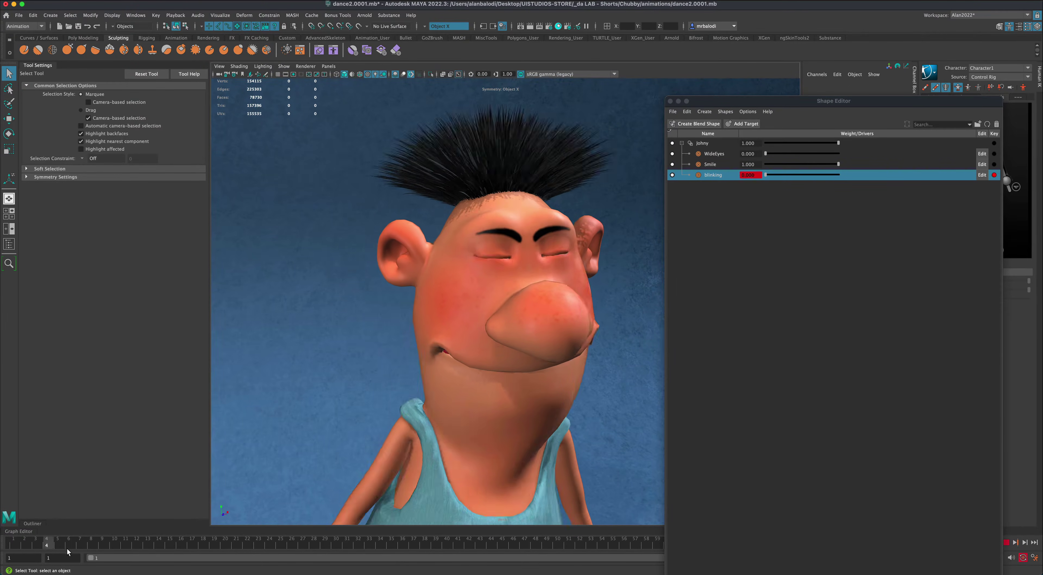
click(13, 544)
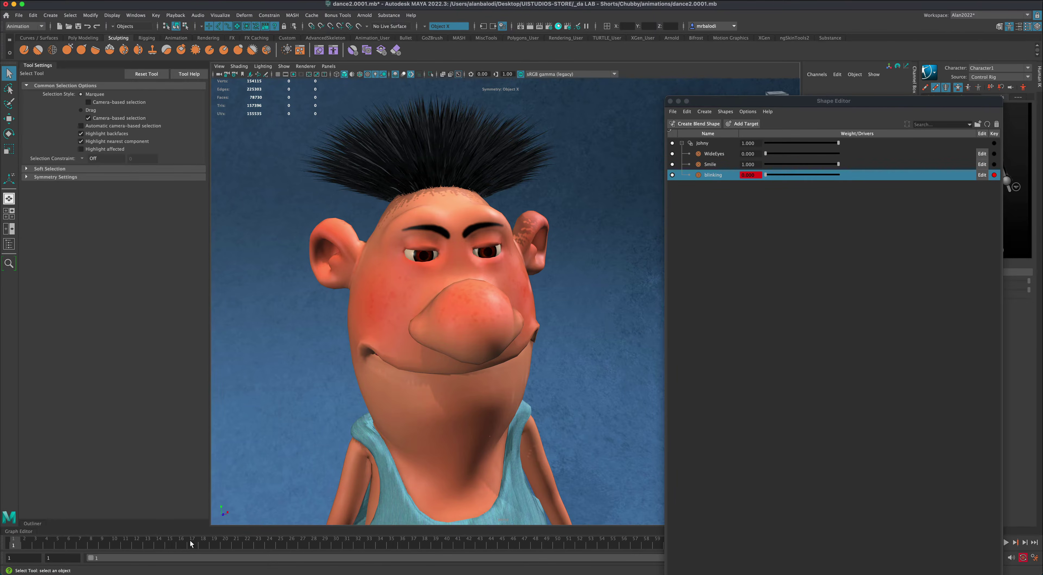
mouse_move(16, 545)
mouse_down()
mouse_move(100, 547)
mouse_move(5, 545)
mouse_up()
Move the Shape Editor clear of the character rig controls and select the Character mesh.
drag(814, 102, 753, 129)
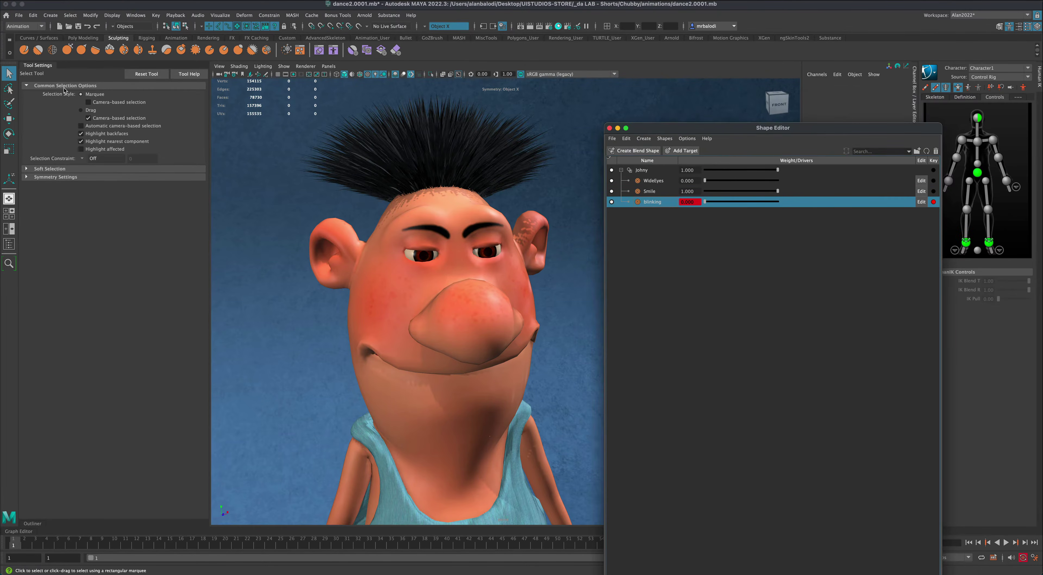
click(381, 267)
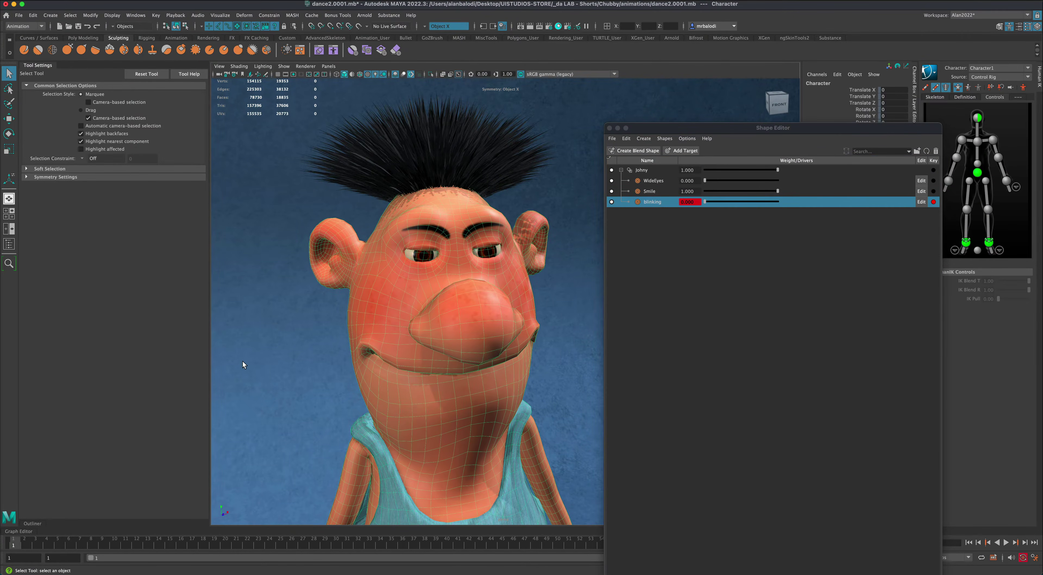
Expand the Johny blend shape's weight channels for the Character mesh and keep the Shape Editor clear of them.
alt+drag(244, 364, 261, 356)
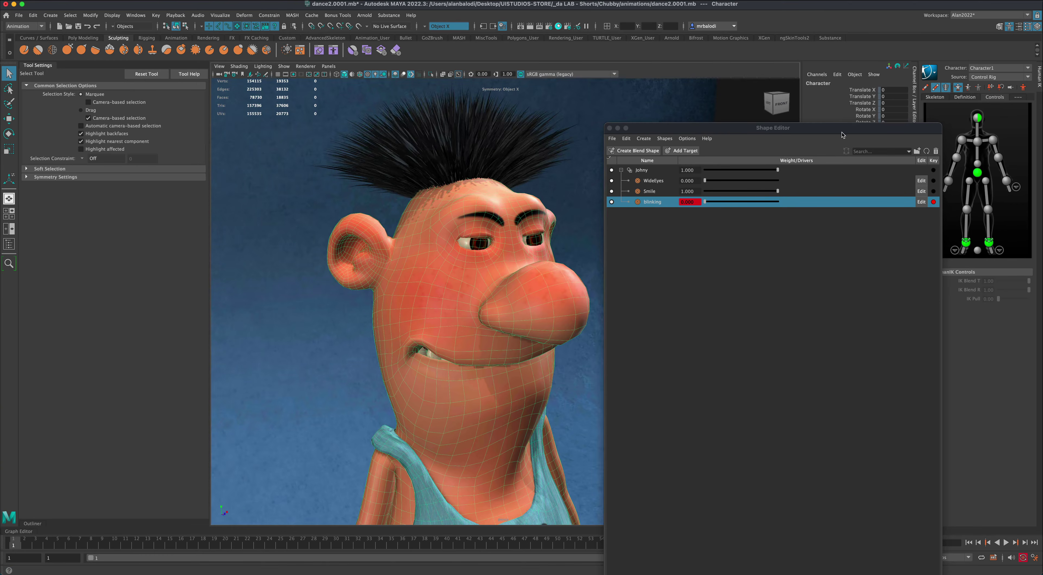
drag(841, 132, 759, 310)
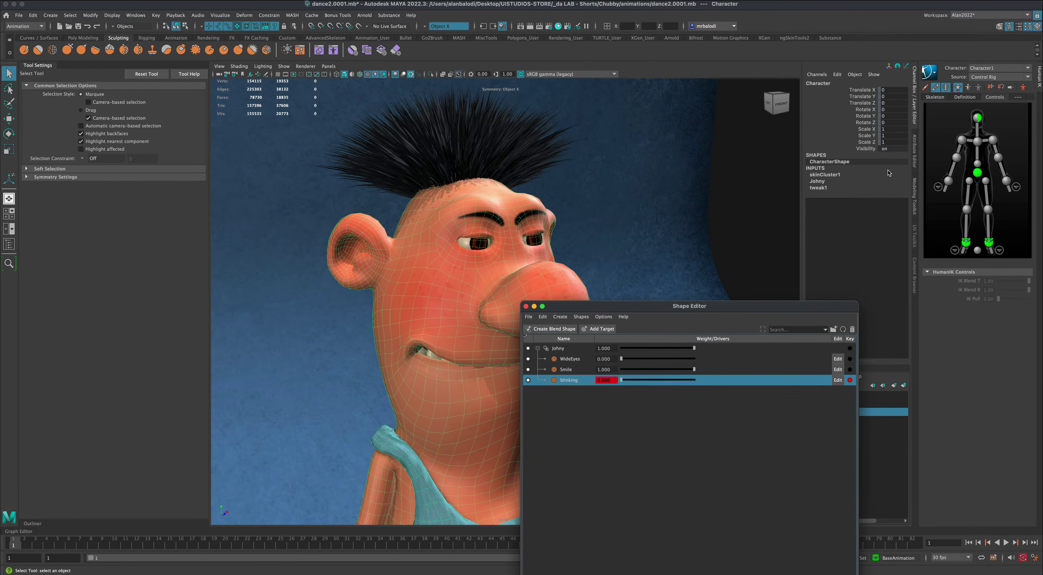
click(817, 182)
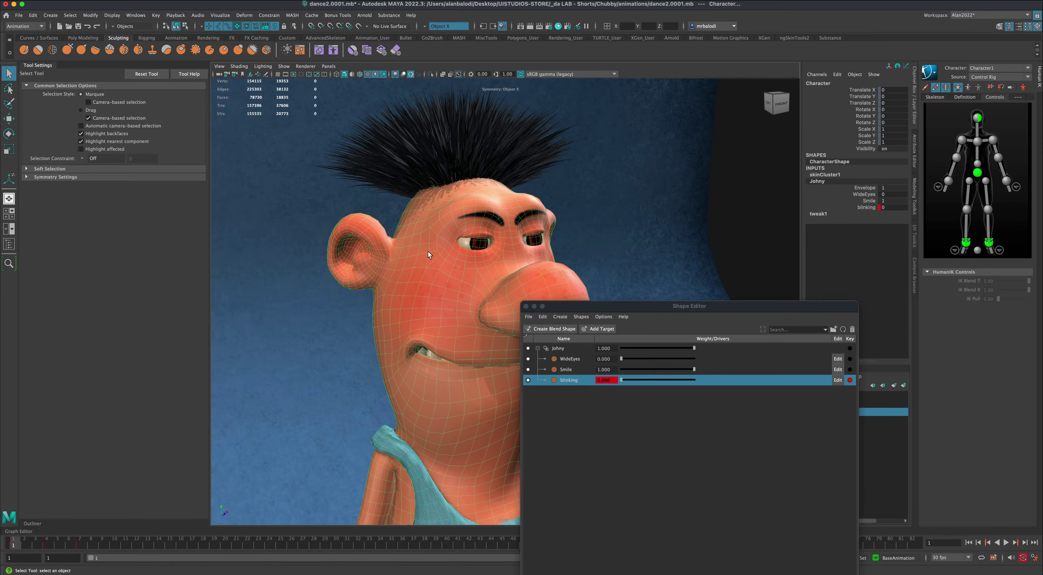
drag(597, 306, 639, 254)
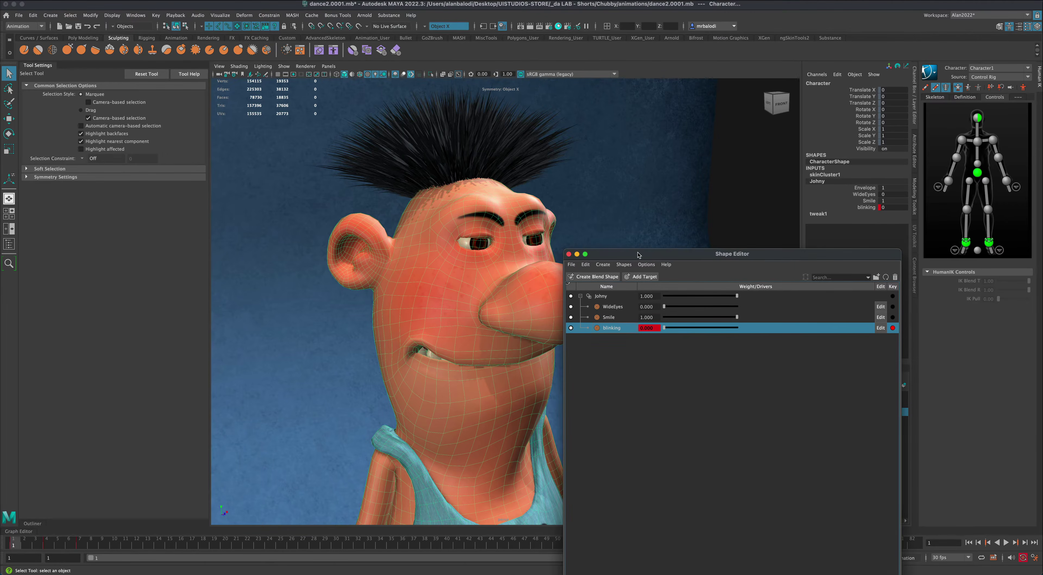
Check the blink on frames 1, 4 and 8, selecting the frame 4 key and briefly playing the animation.
click(46, 547)
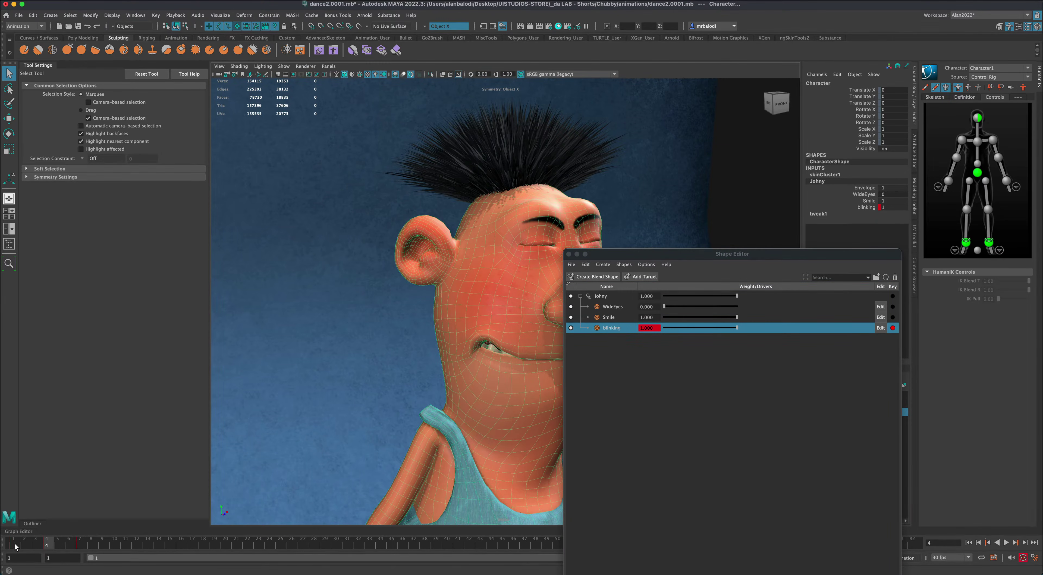
click(15, 546)
click(46, 547)
shift+click(49, 547)
key(alt+v)
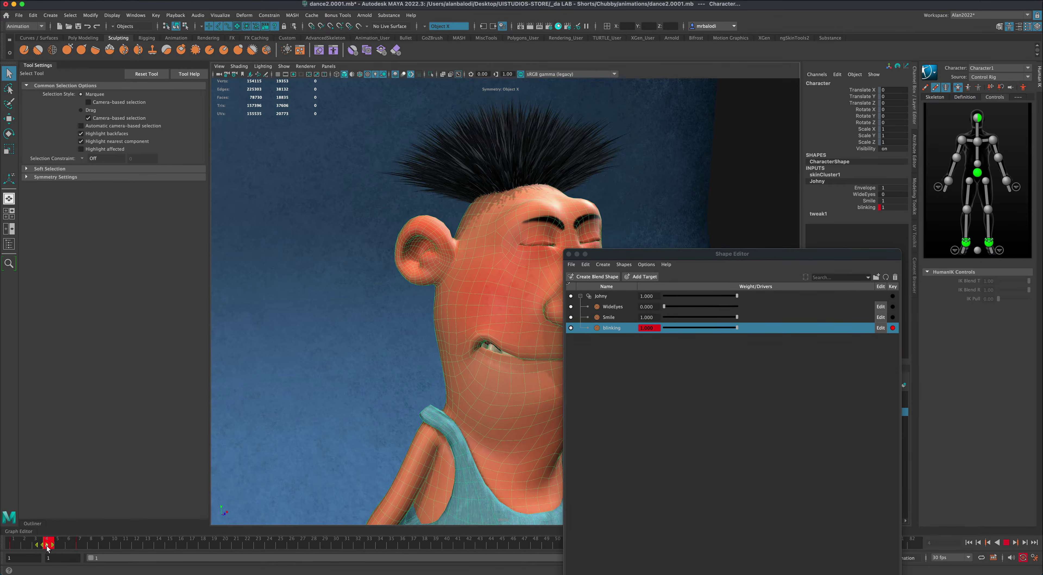
key(alt+v)
click(82, 545)
click(89, 545)
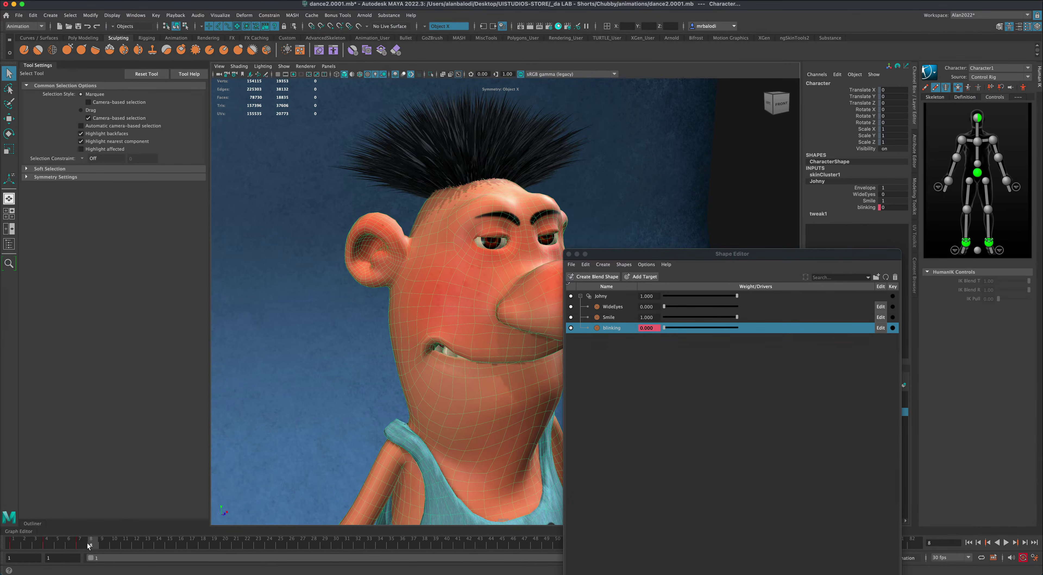
Select the blink keys across frames 1 to 7, try stretching their timing slightly, and clear the range selection.
shift+drag(84, 545, 9, 546)
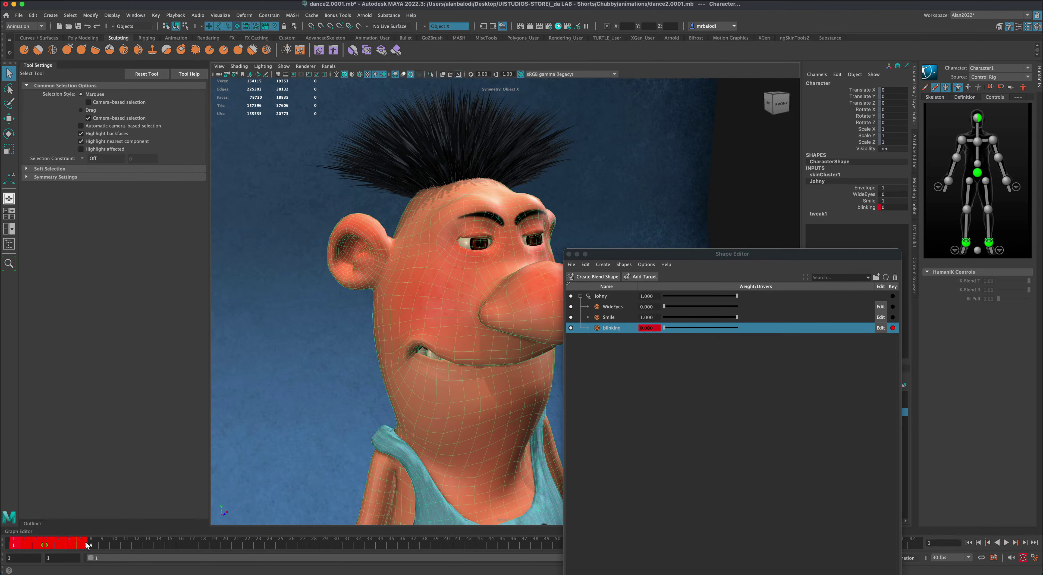
mouse_move(85, 544)
mouse_down()
mouse_move(224, 549)
mouse_move(26, 543)
mouse_move(93, 542)
mouse_up()
click(106, 546)
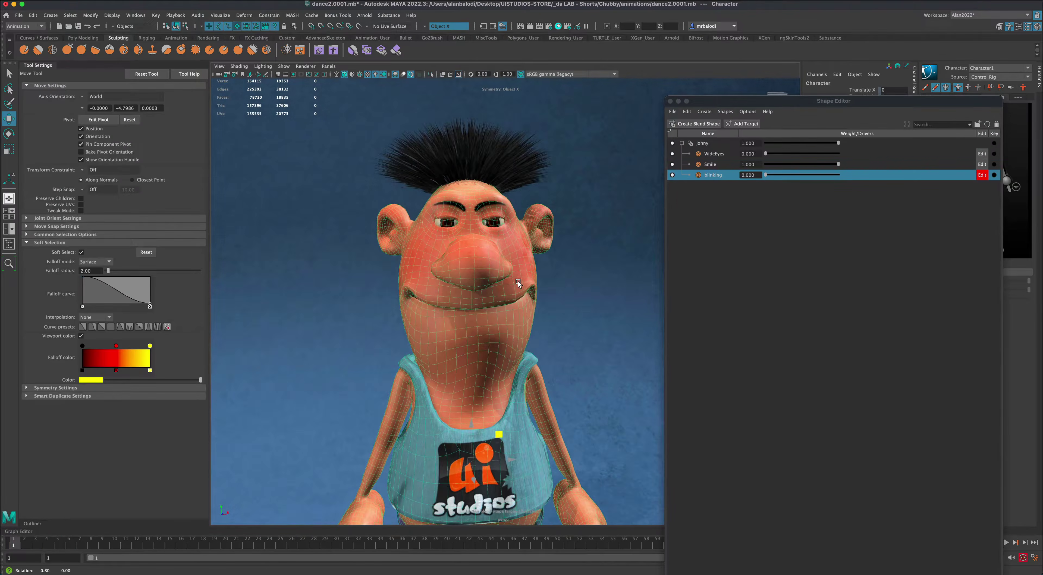
alt+drag(517, 278, 331, 267)
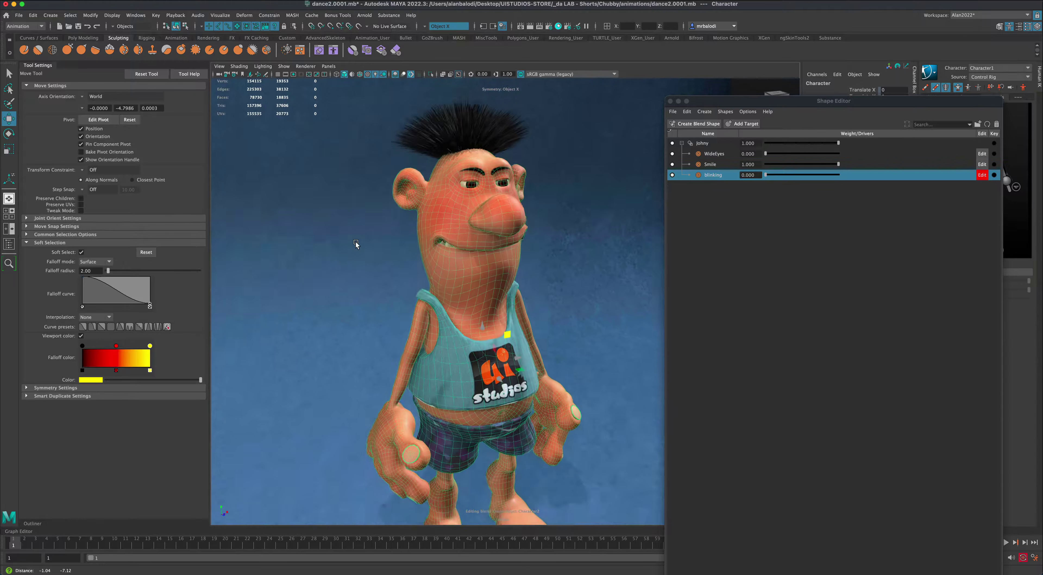